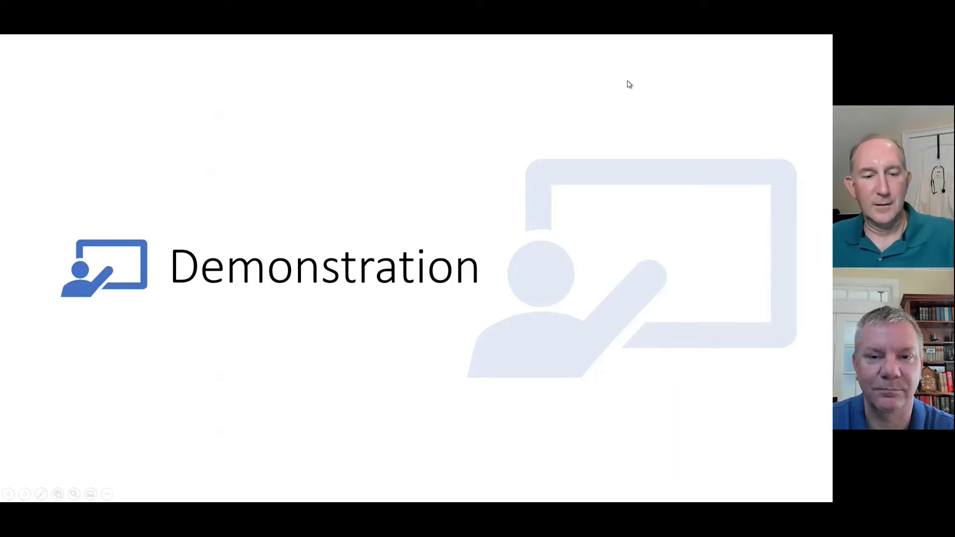
Step: Leave the slide show to reveal the 'Set up a home site for your organization' Docs article
key(alt+Tab)
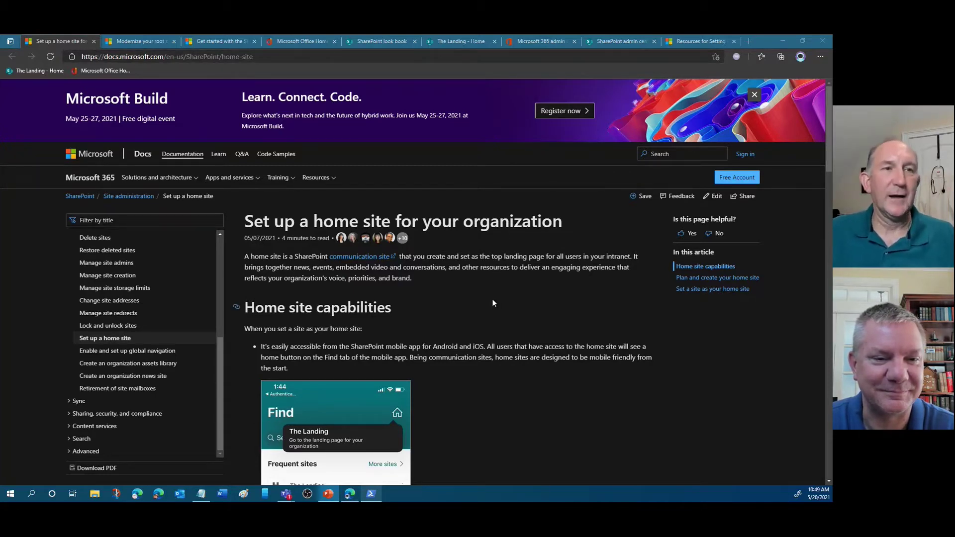
Step: Scroll the home site article down to the 'Plan and create your home site' section
scroll(492, 297, down, 2)
scroll(500, 297, down, 2)
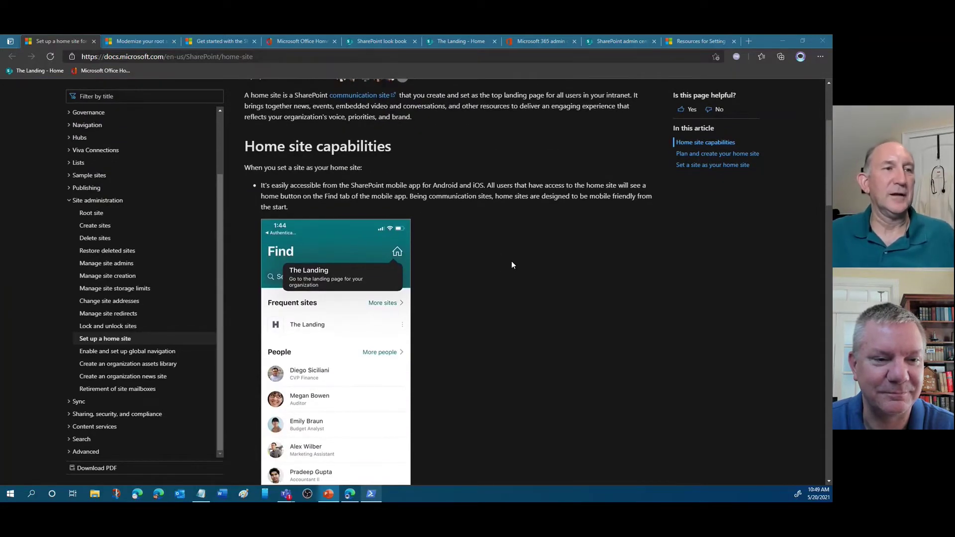
scroll(511, 262, down, 6)
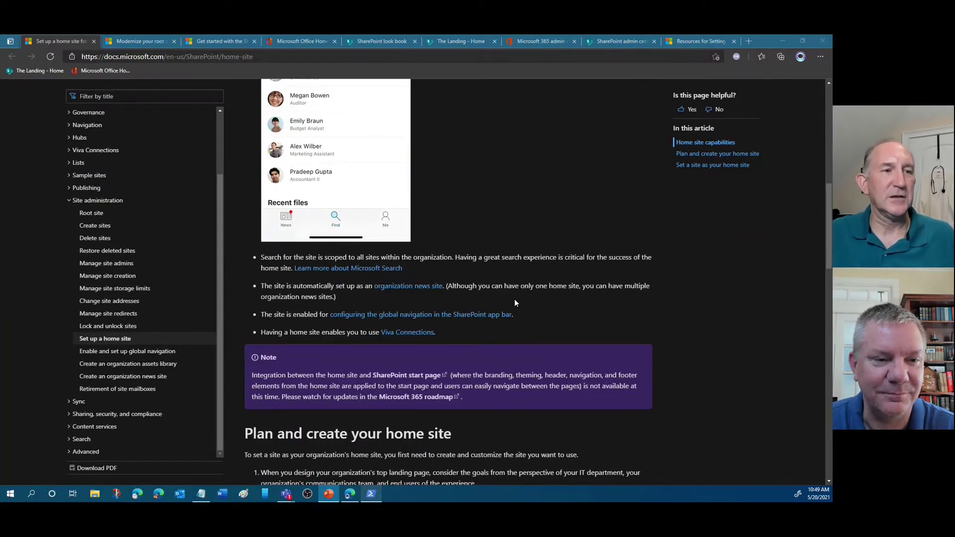
scroll(515, 302, down, 5)
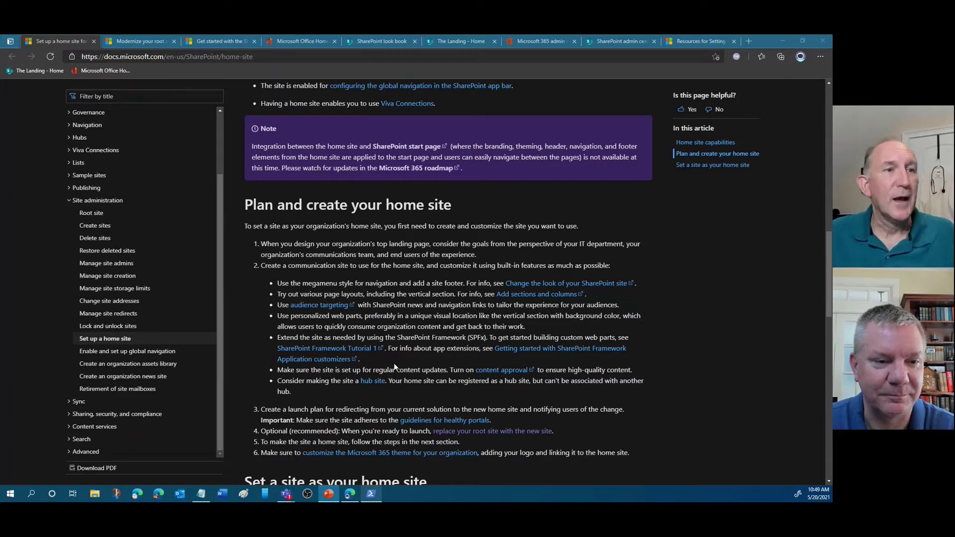
scroll(334, 389, down, 1)
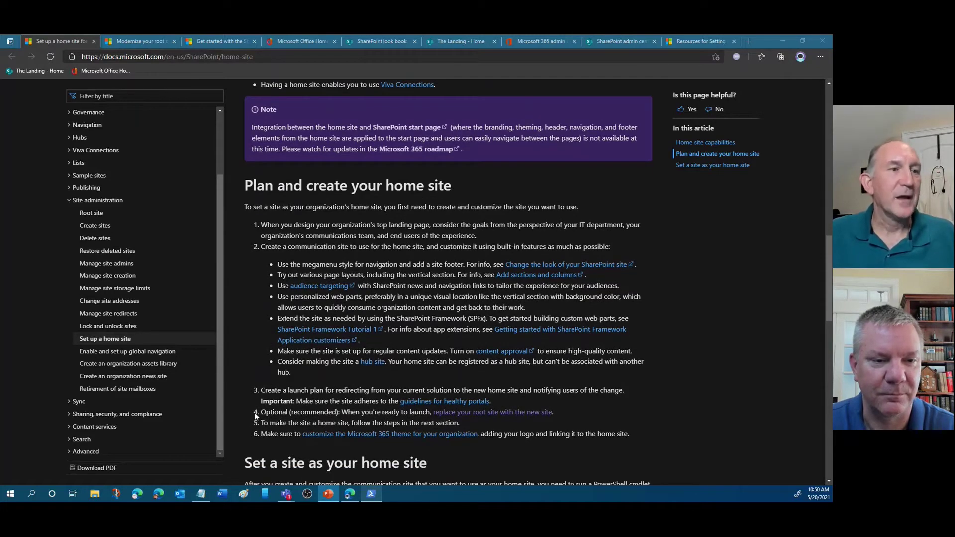
scroll(278, 85, down, 1)
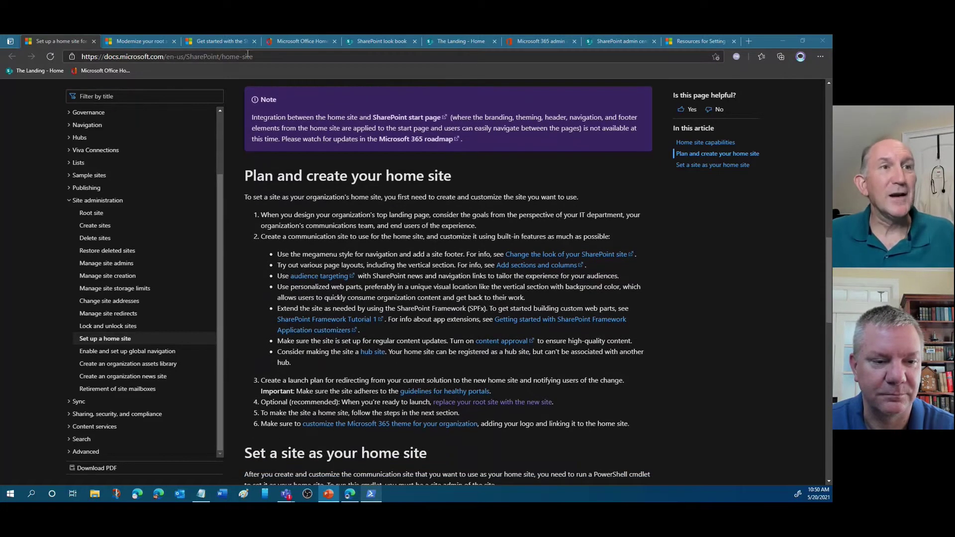
Step: Open the SharePoint look book and jump to its example site designs
click(370, 41)
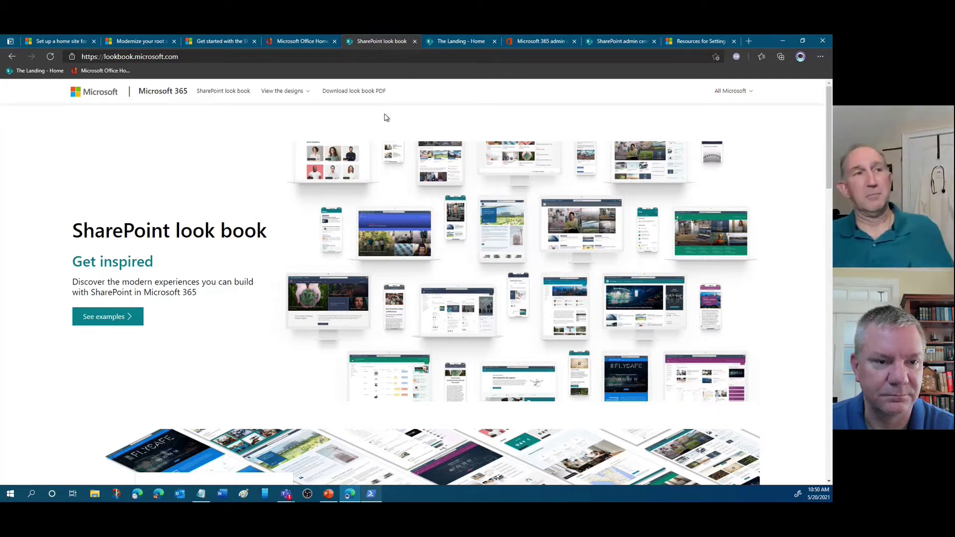
click(95, 59)
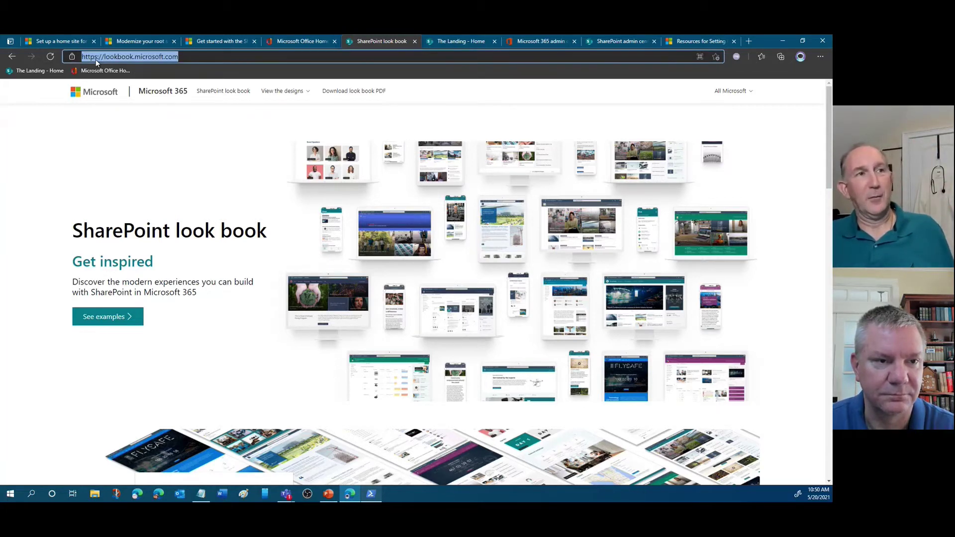
click(101, 319)
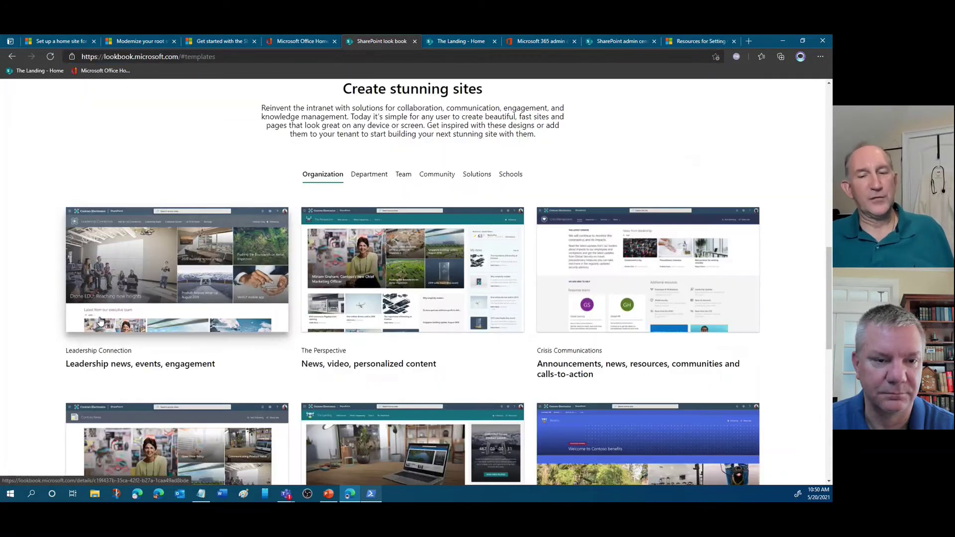
Step: Browse the Department, Team, Community, Solutions and Schools designs, then show The Landing home page
click(381, 177)
click(404, 178)
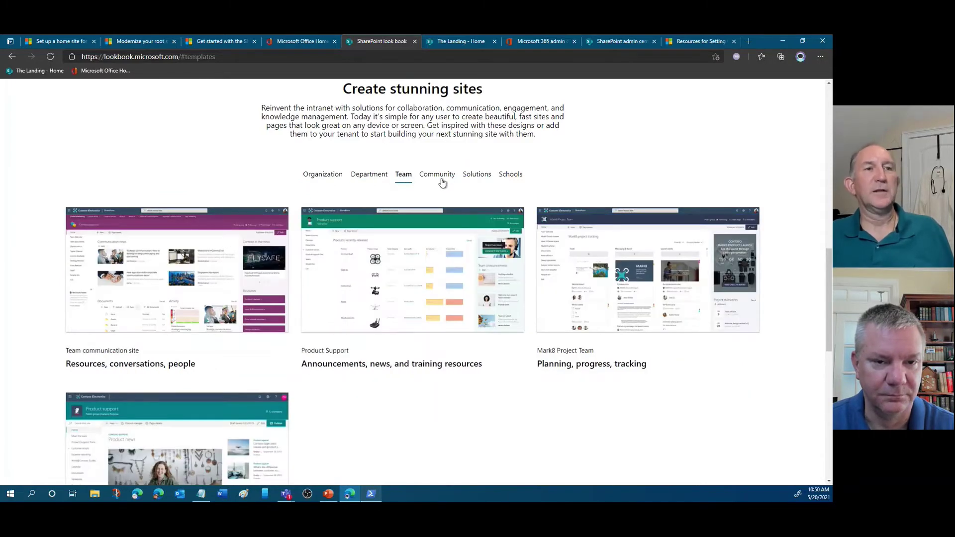
click(438, 179)
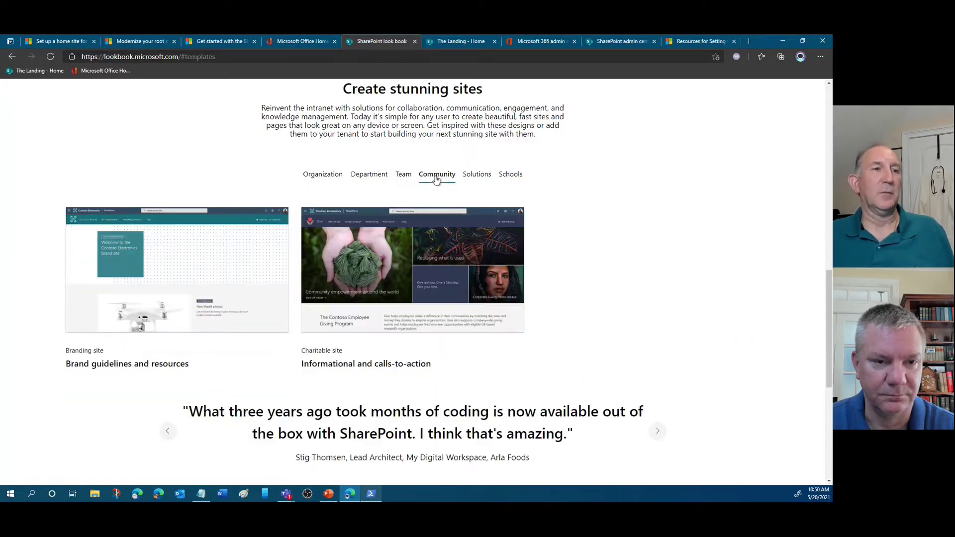
click(480, 180)
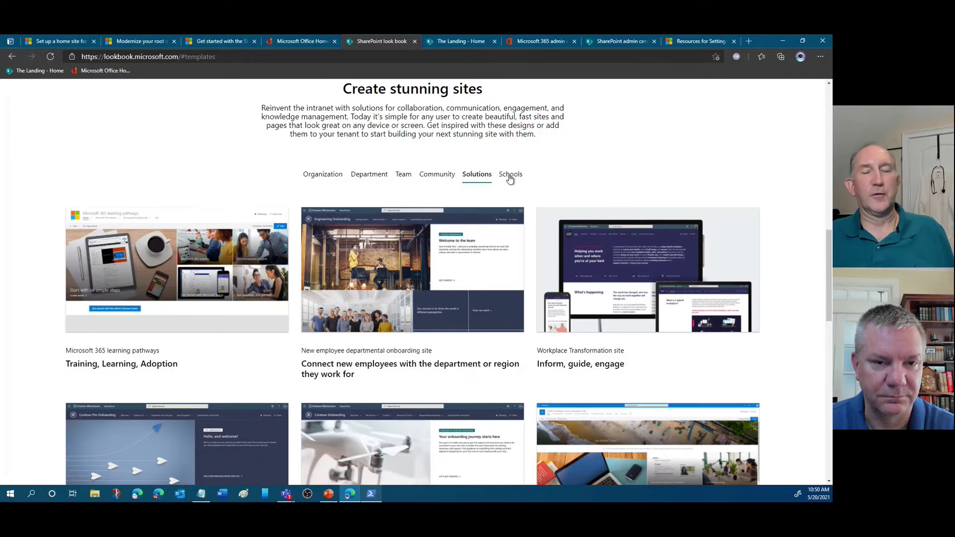
click(512, 178)
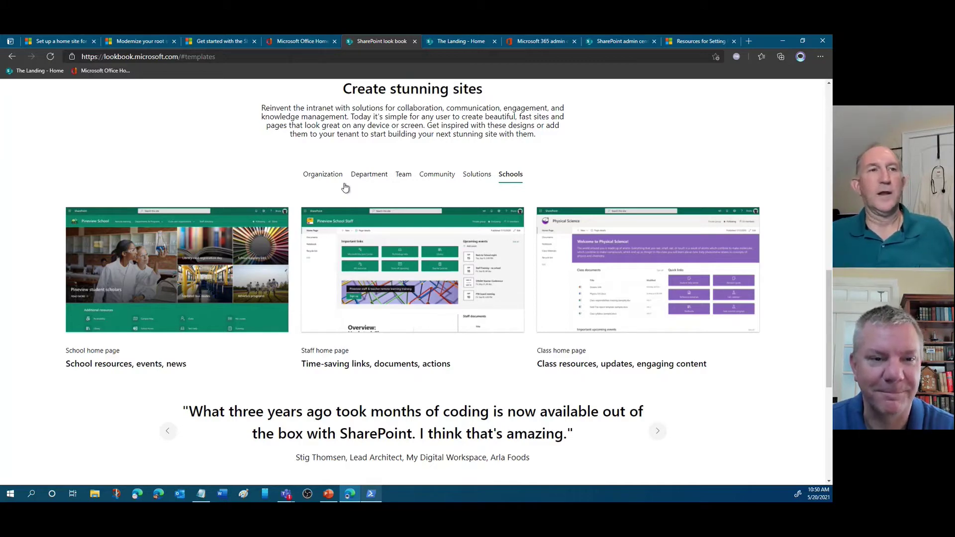
click(461, 43)
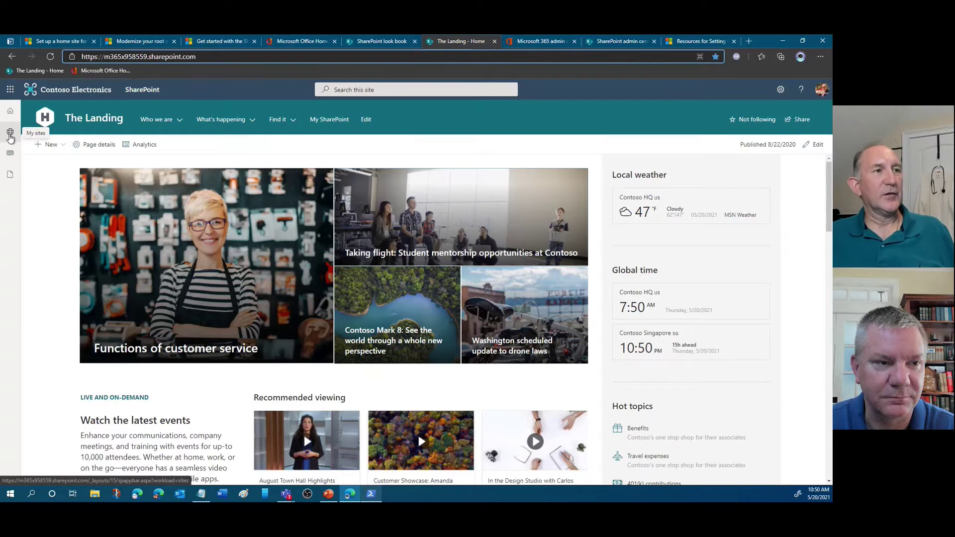
Step: Check the My sites pane of frequent and followed sites, then return to the home site article
click(10, 135)
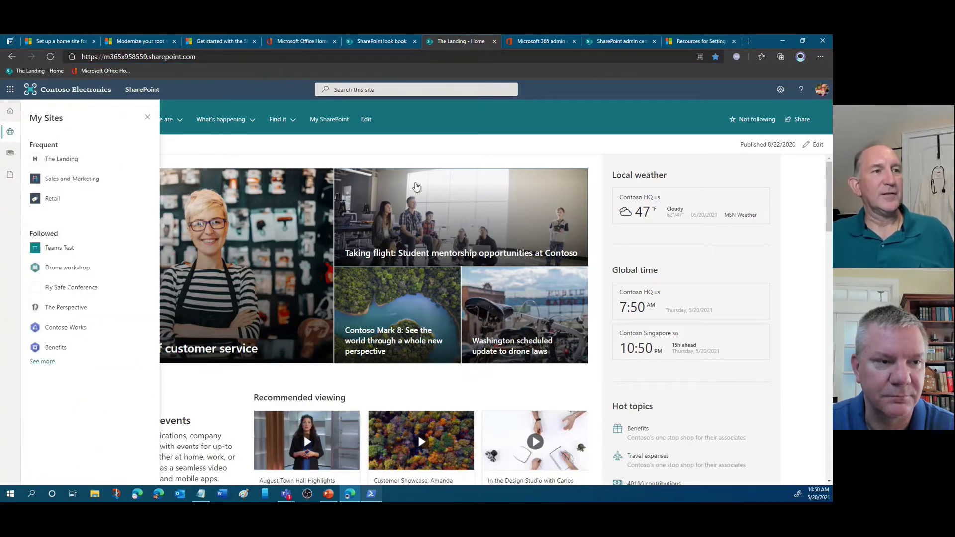
click(10, 132)
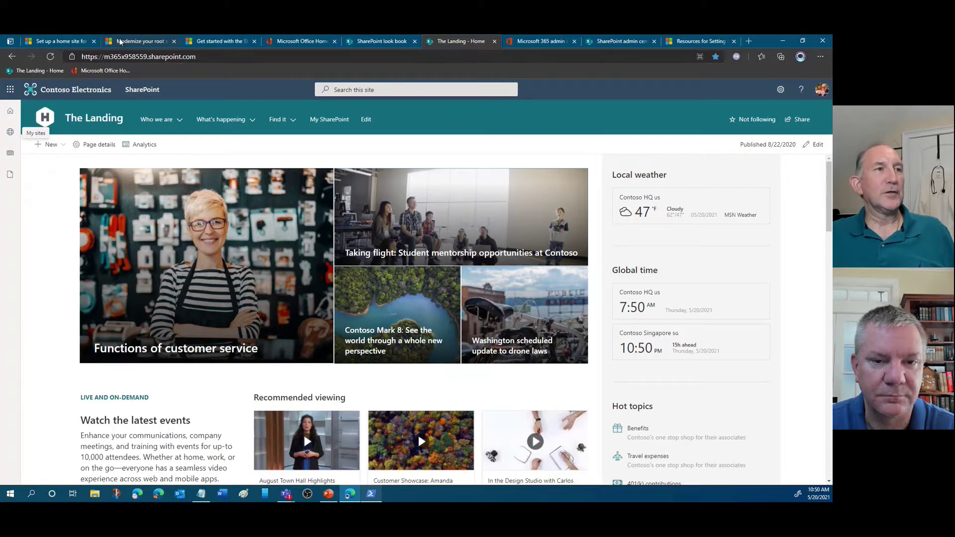
click(57, 41)
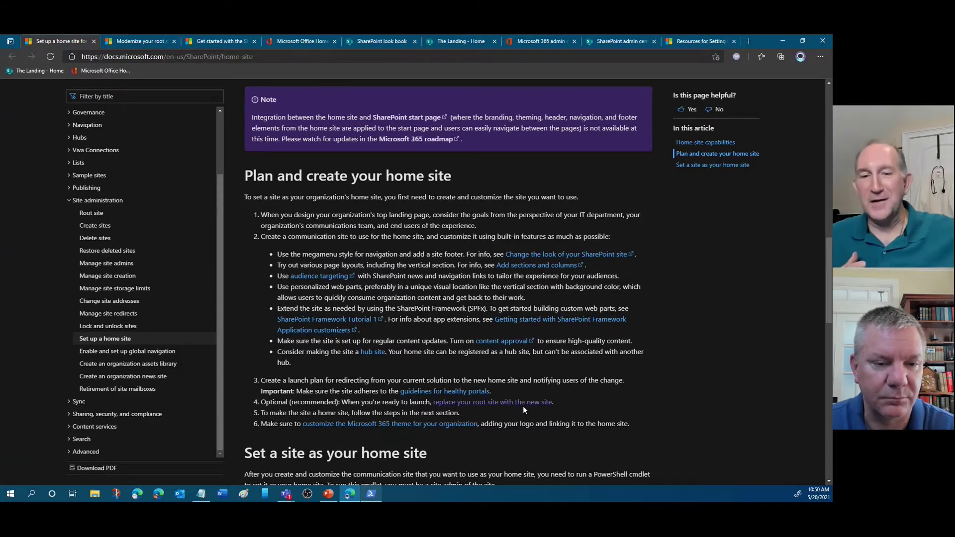
Step: Show the 'Modernize your root site' article scrolled back to its top
click(150, 40)
scroll(476, 269, up, 7)
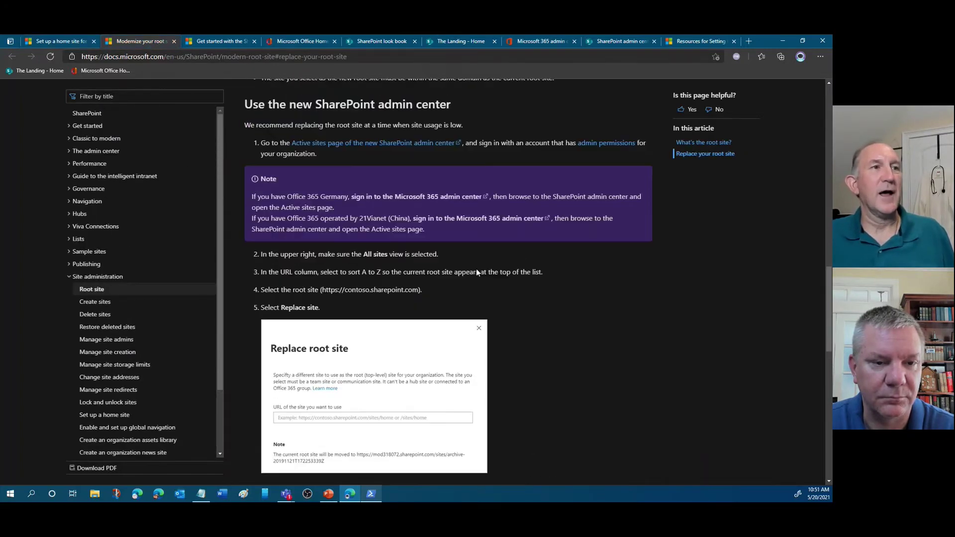
scroll(389, 192, up, 10)
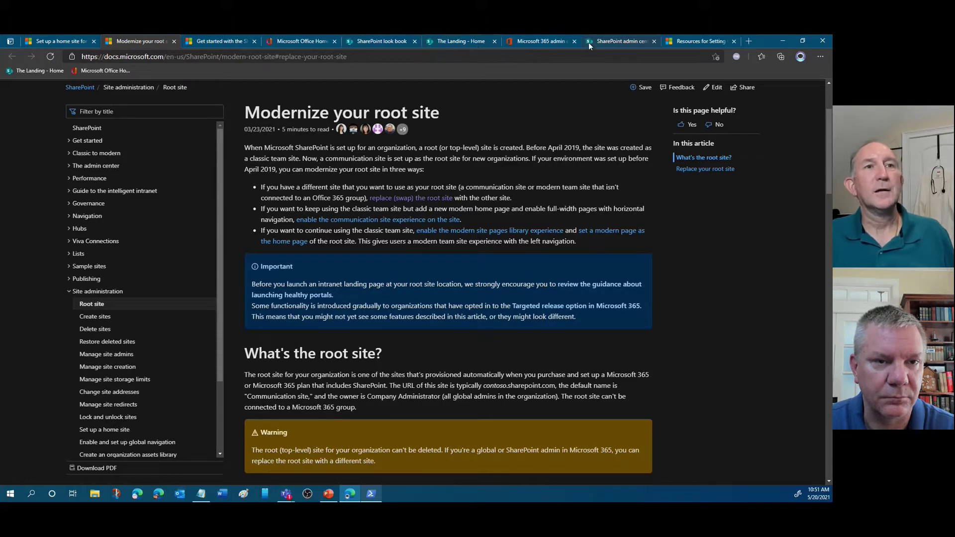
Step: List Active sites sorted by URL from A to Z and select The Landing root site
click(623, 42)
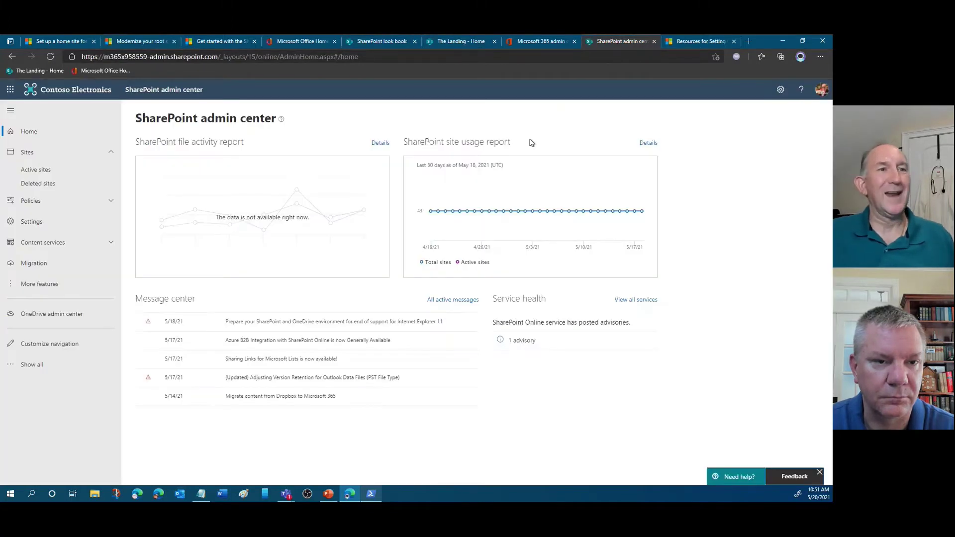
click(32, 171)
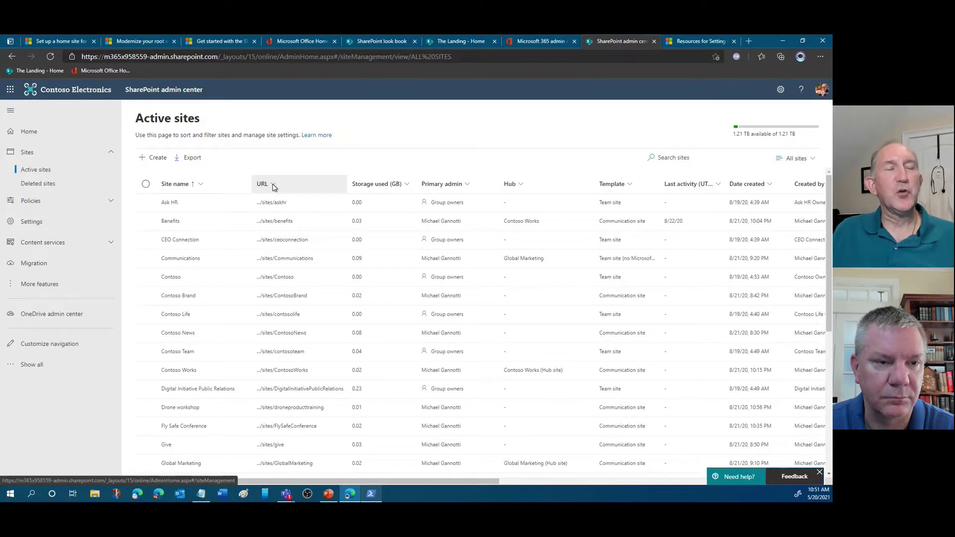
click(275, 186)
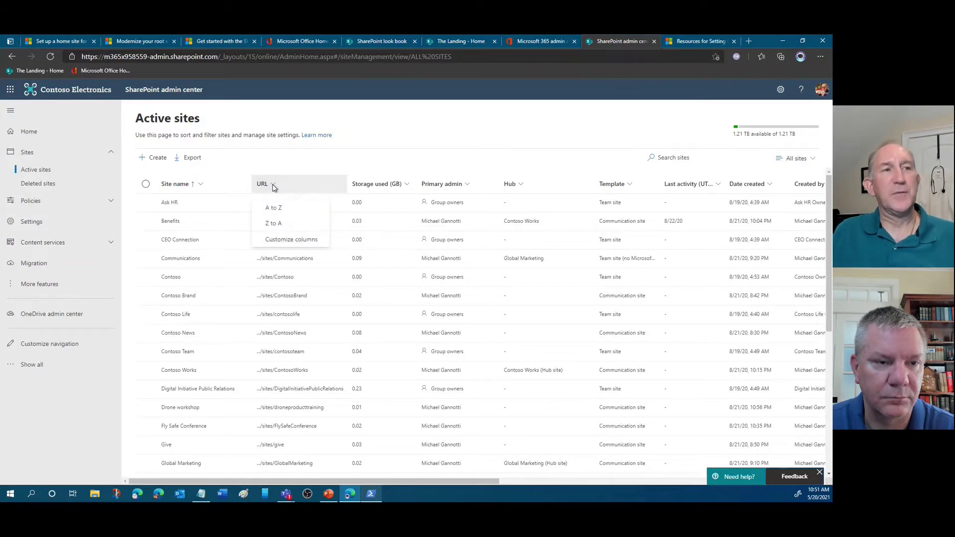
click(276, 213)
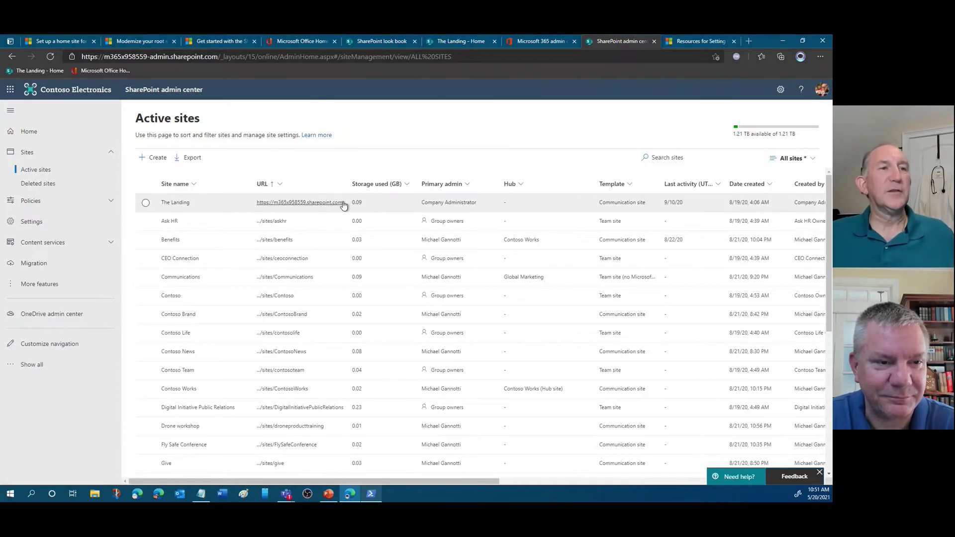
click(147, 205)
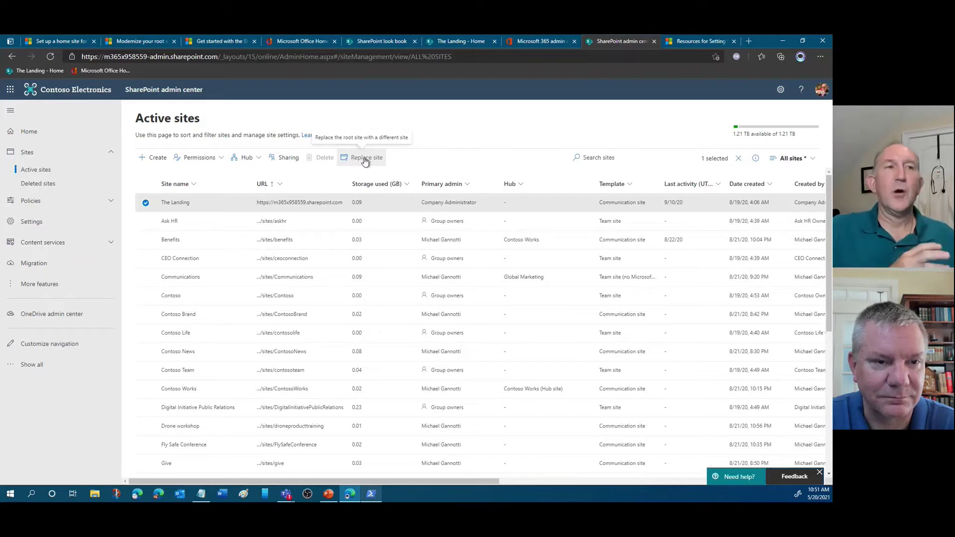
click(365, 159)
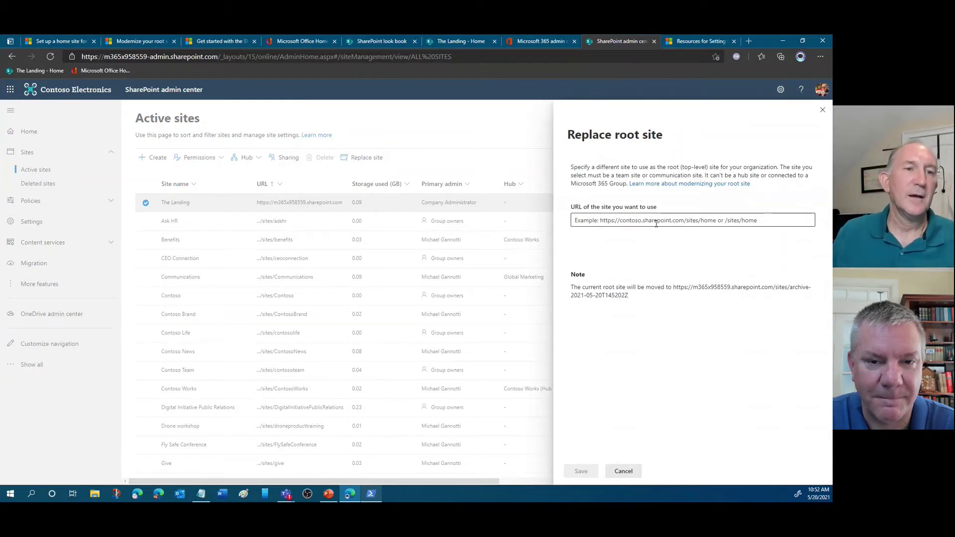
click(618, 471)
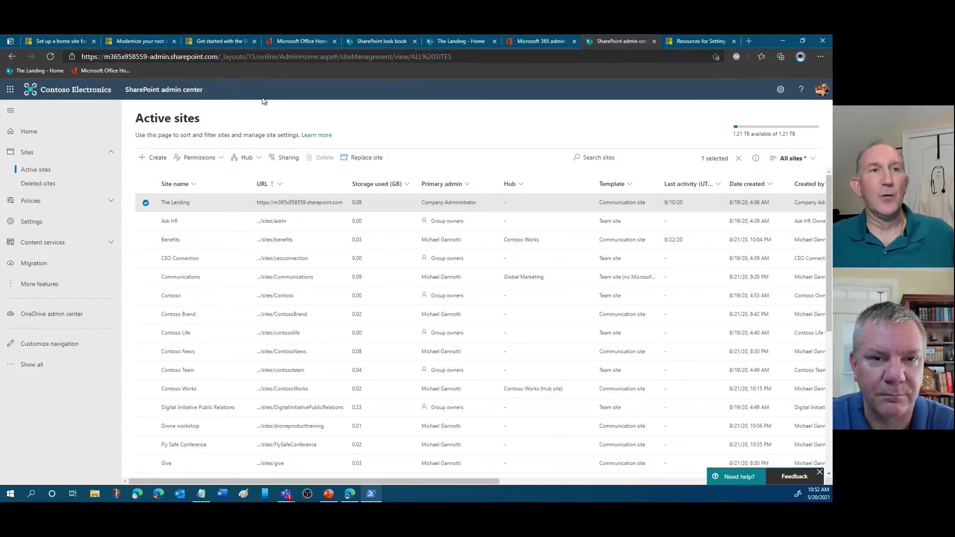
Step: Bring up the 'Set up a home site' article at its 'Set a site as your home site' section
click(162, 44)
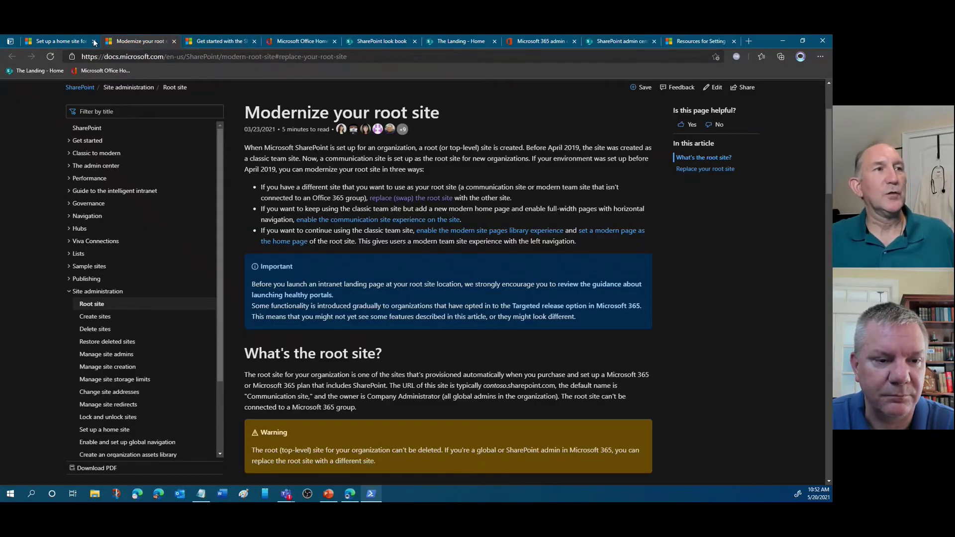
click(58, 42)
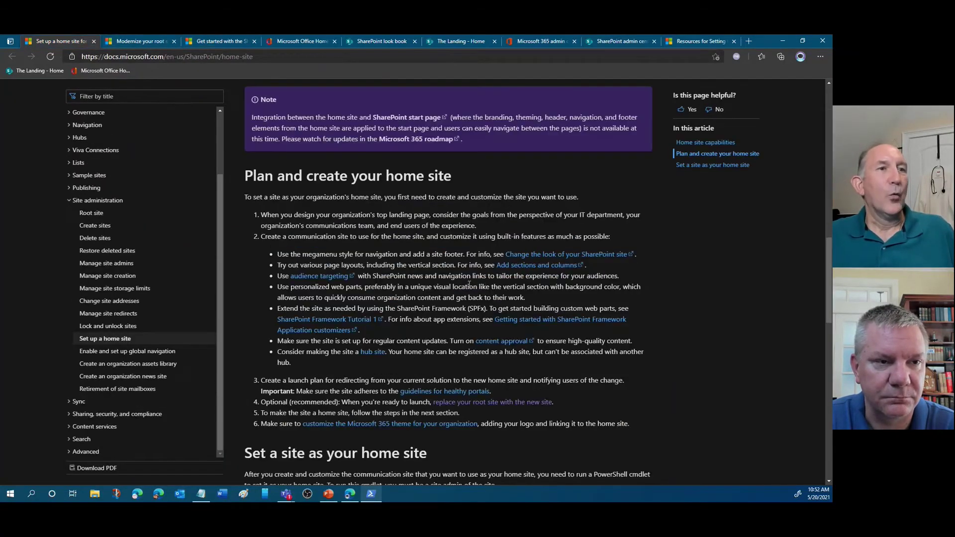
scroll(634, 365, down, 2)
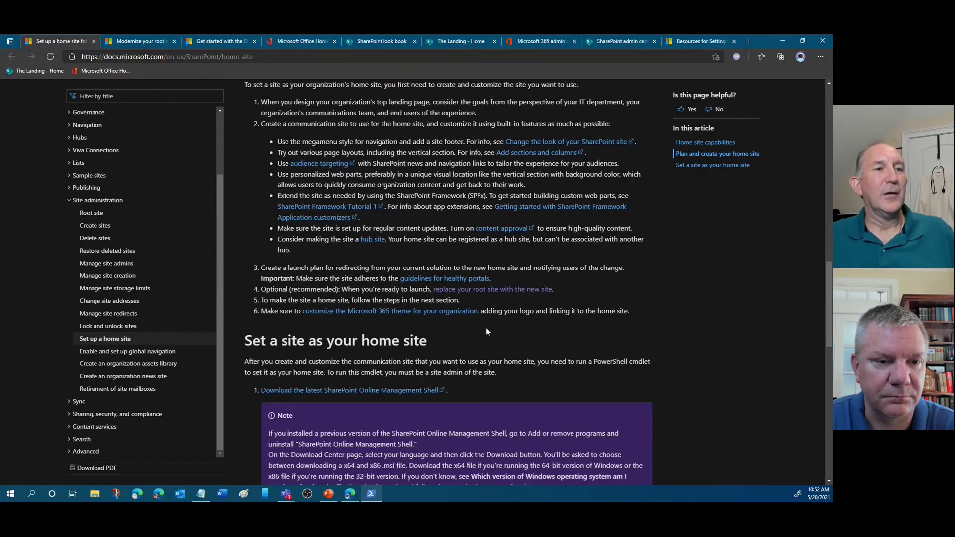
scroll(650, 329, down, 3)
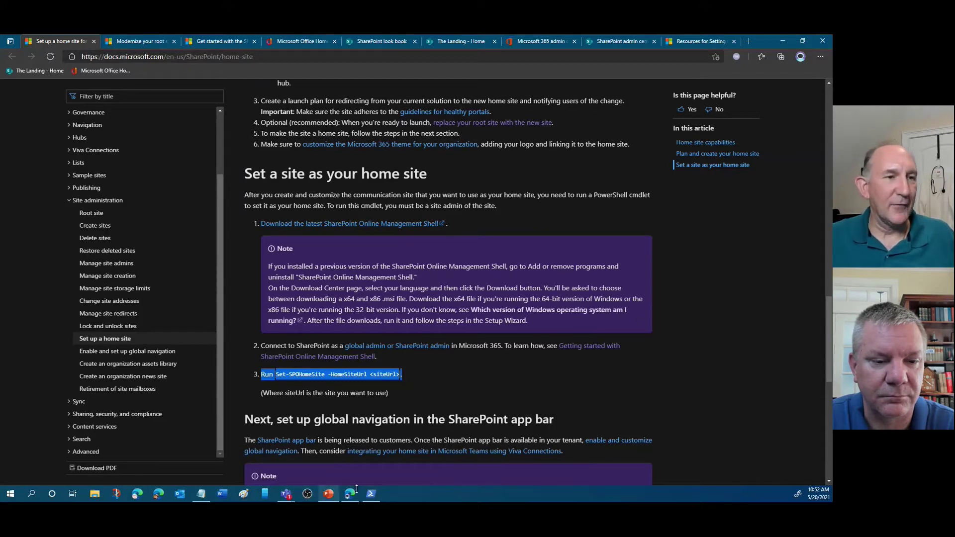
click(372, 497)
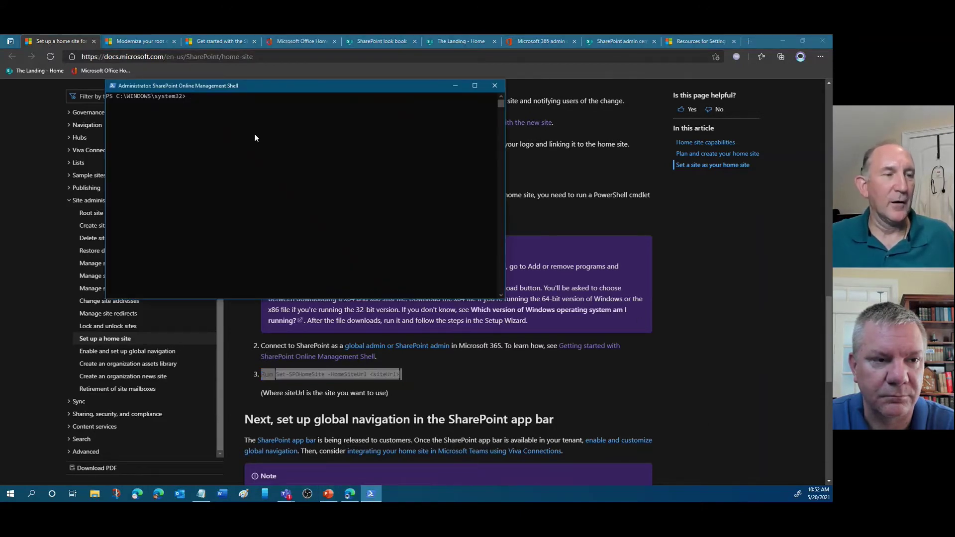
click(13, 498)
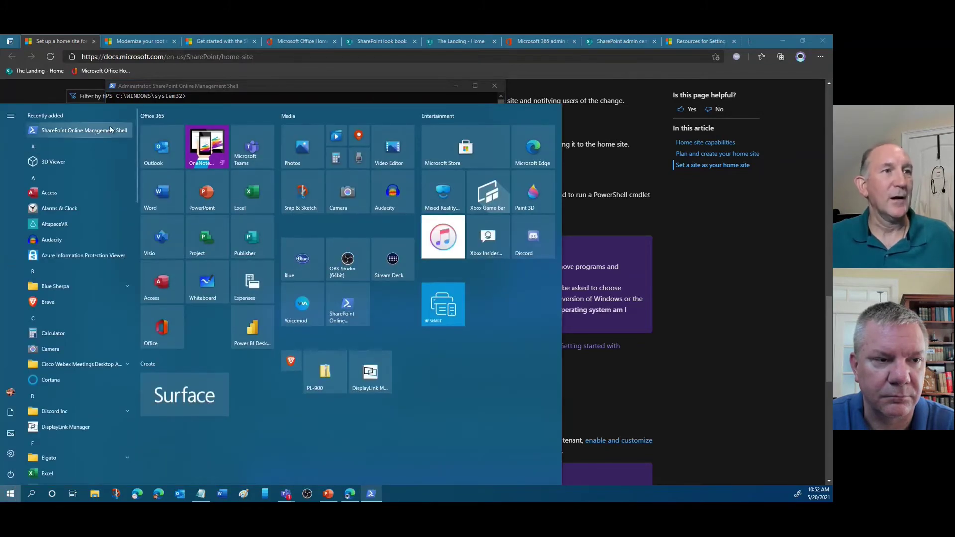
click(503, 64)
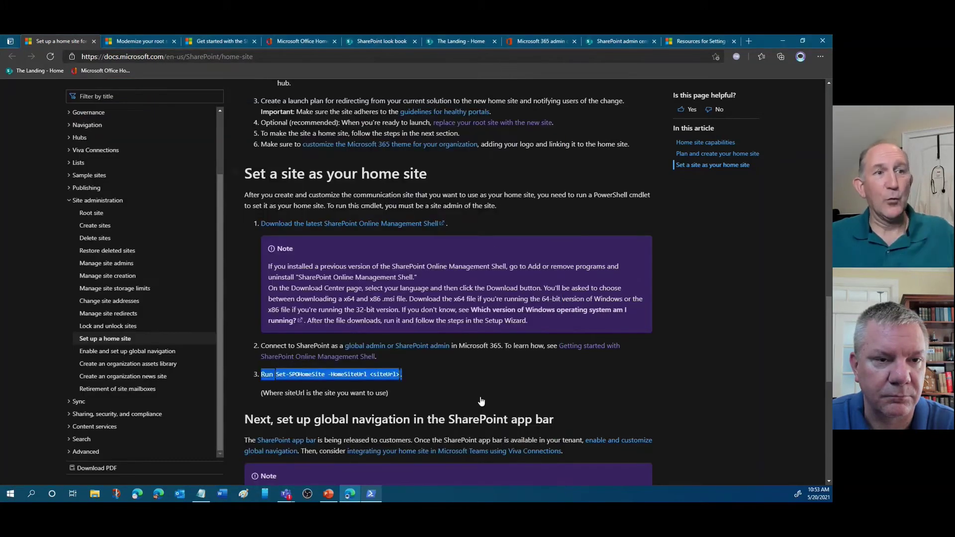
click(371, 494)
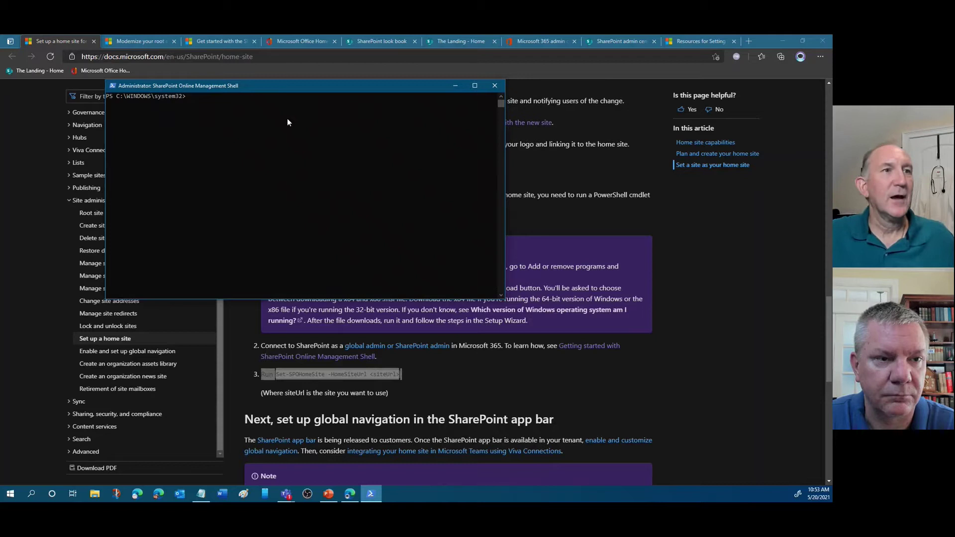
click(712, 287)
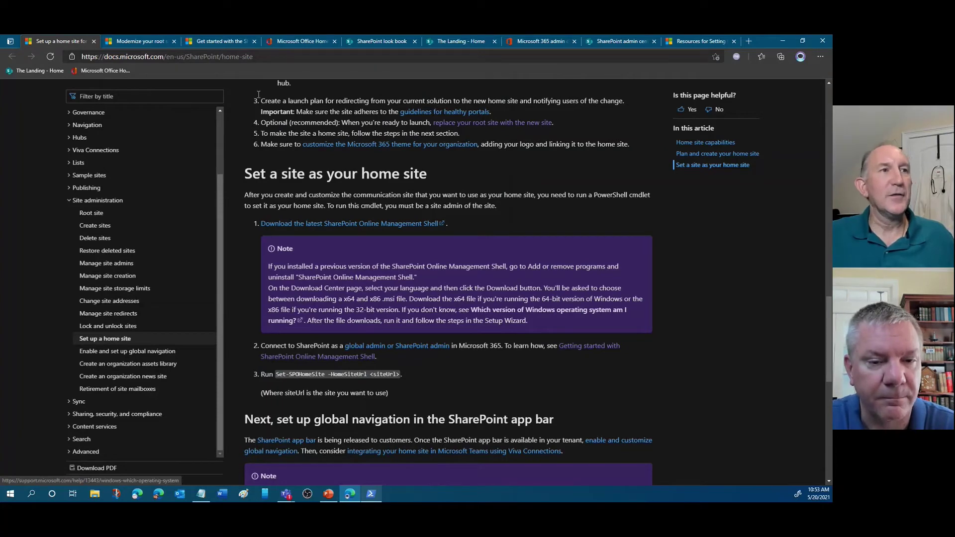
Step: Show the 'Get started with SharePoint Online Management Shell' article at its Connect-SPOService sign-in steps
click(234, 43)
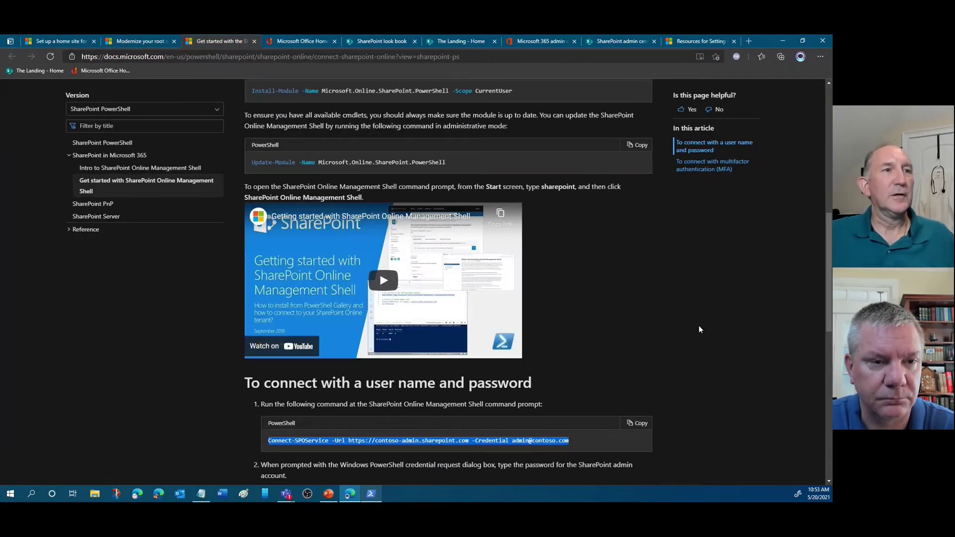
scroll(698, 326, up, 10)
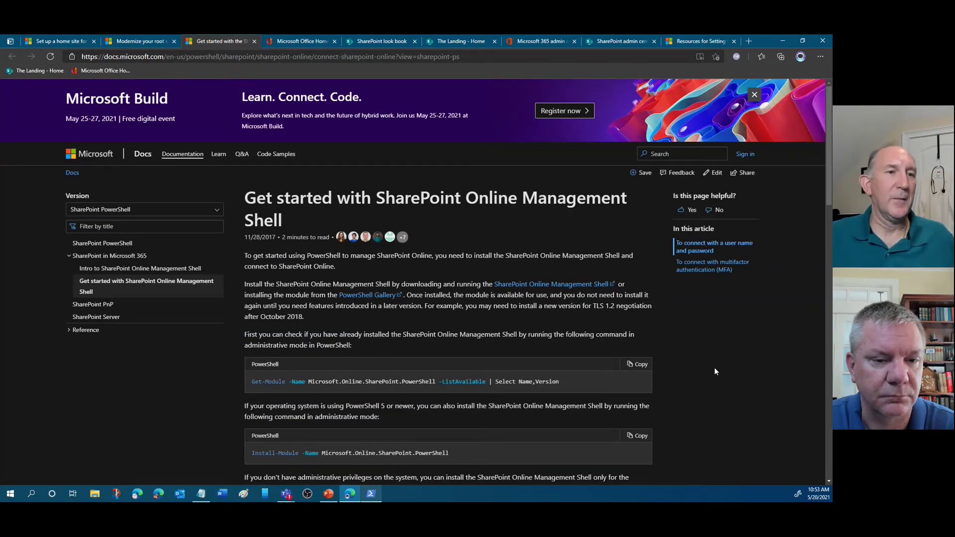
scroll(714, 386, down, 3)
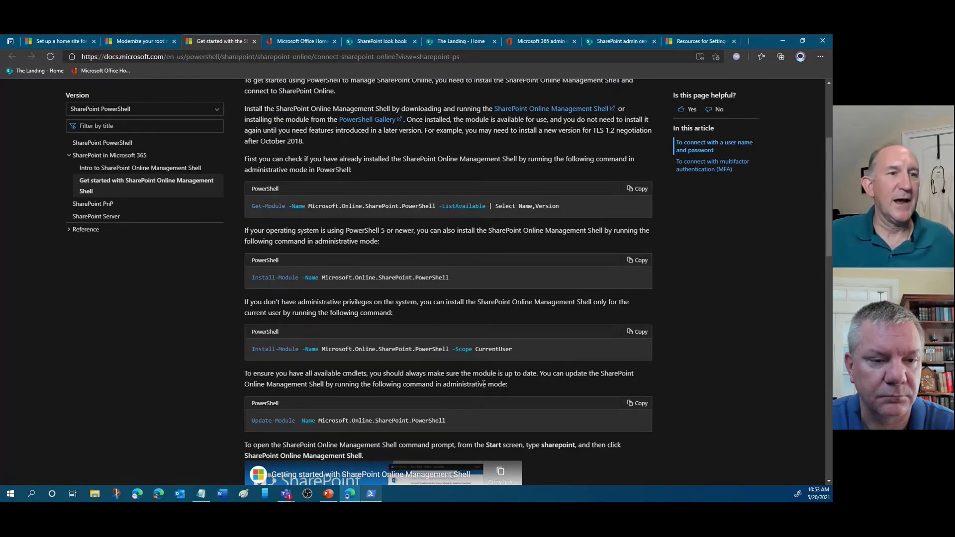
scroll(560, 374, down, 5)
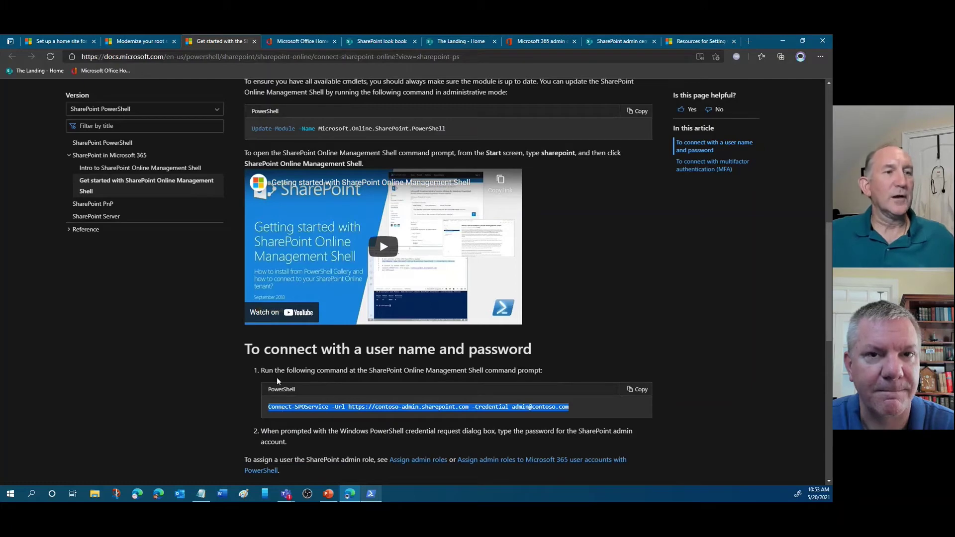
scroll(426, 414, down, 3)
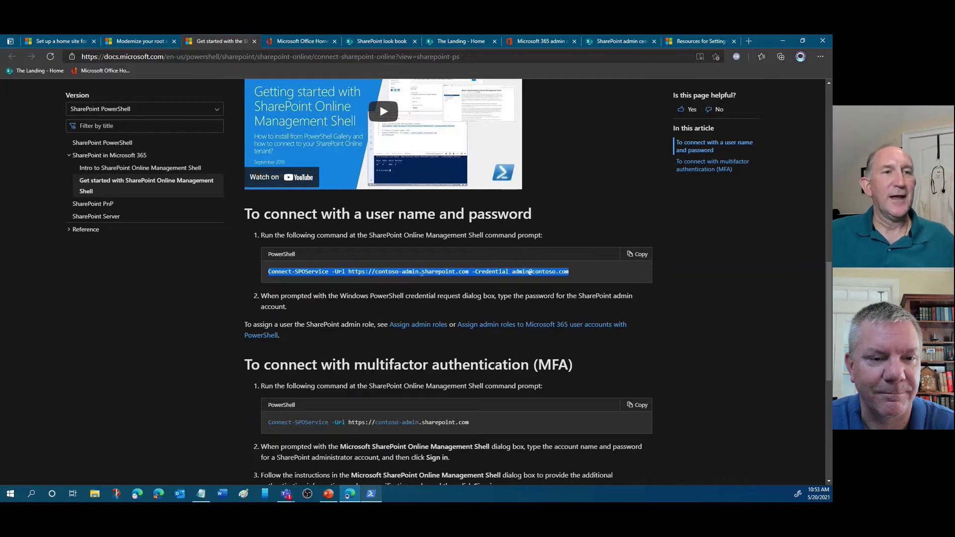
Step: In Notepad, select and copy the full Connect-SPOService line with the admin URL and account
click(202, 494)
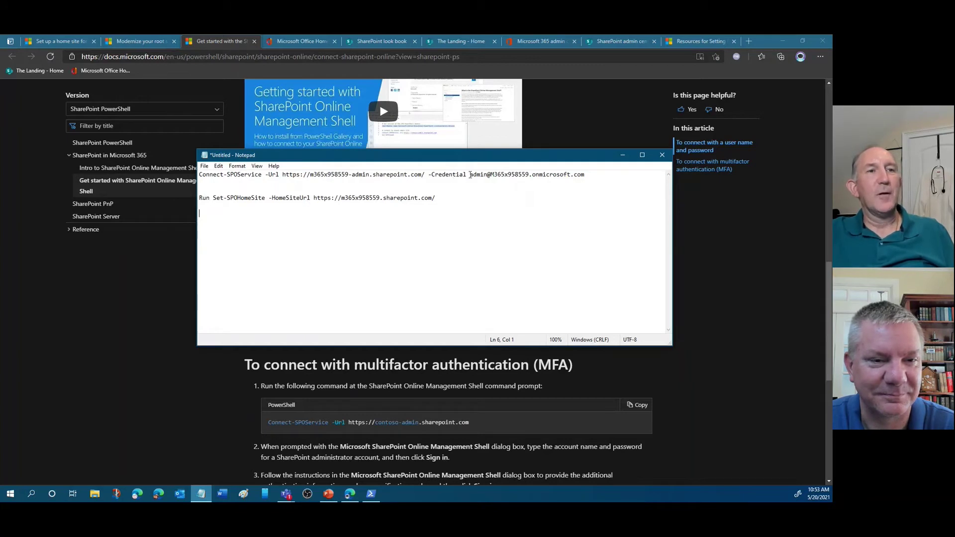
drag(470, 174, 589, 174)
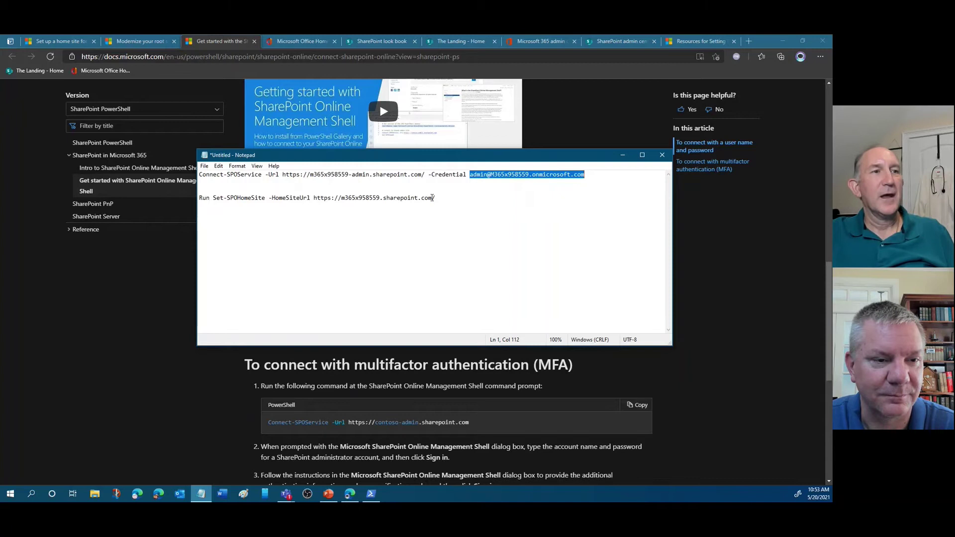
click(576, 185)
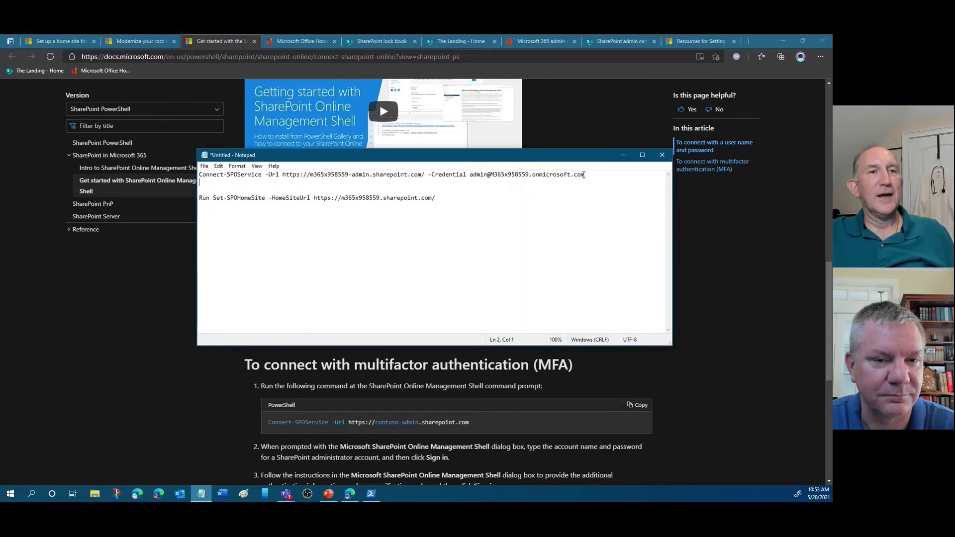
drag(585, 174, 199, 175)
key(ctrl+c)
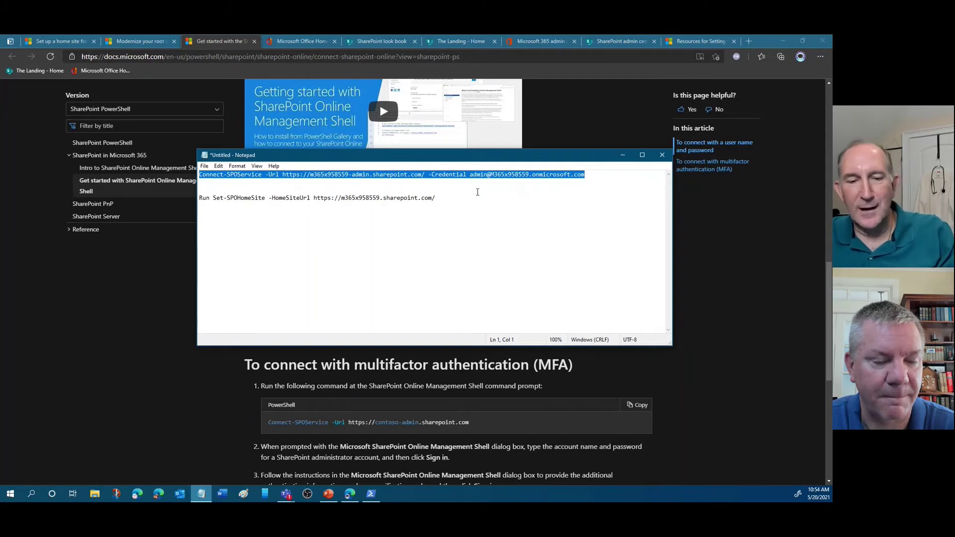
click(371, 493)
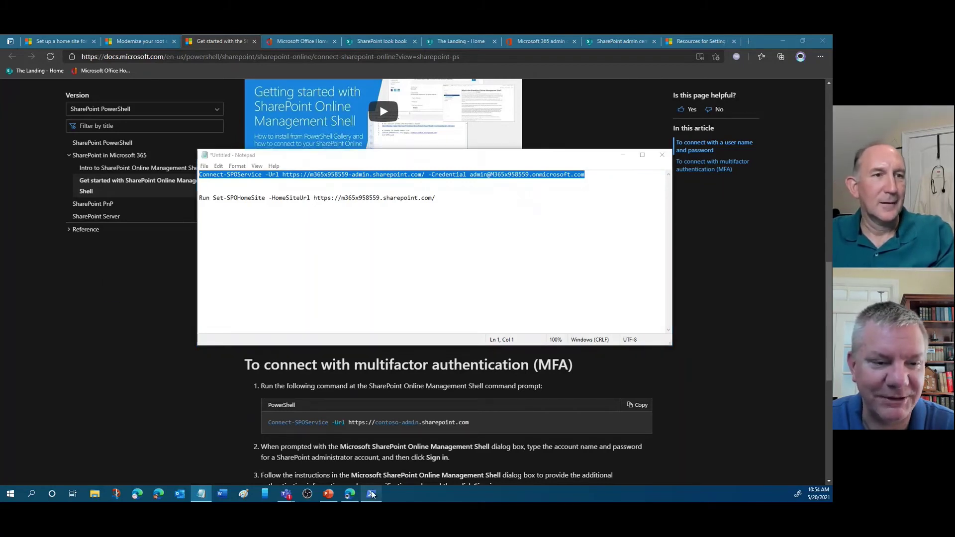
Step: Paste and run Connect-SPOService, entering the admin account password to sign in
right_click(199, 100)
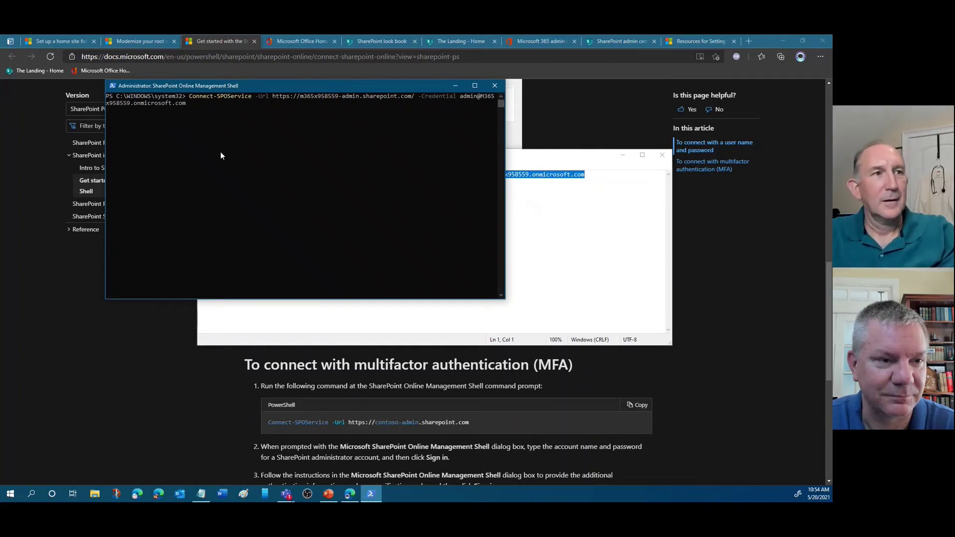
key(Return)
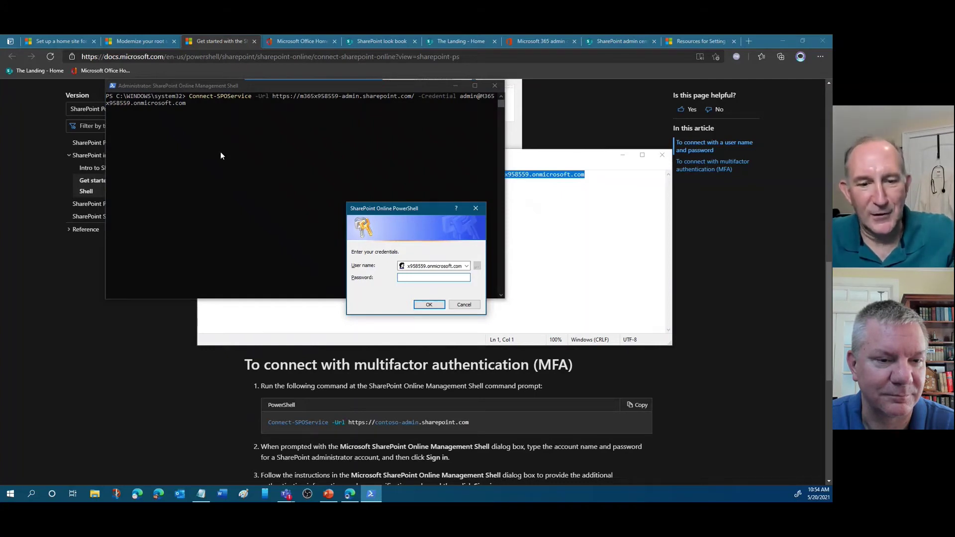
text(****)
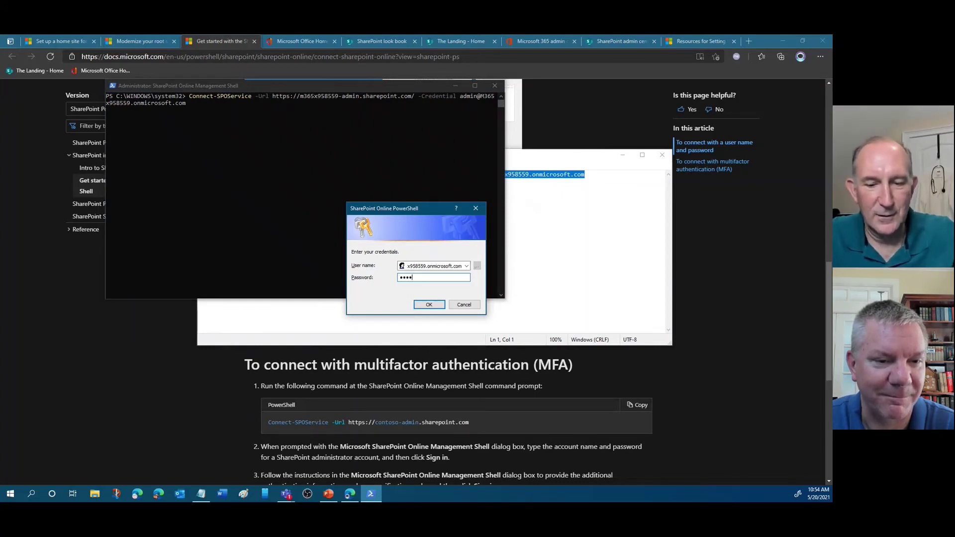
text(****)
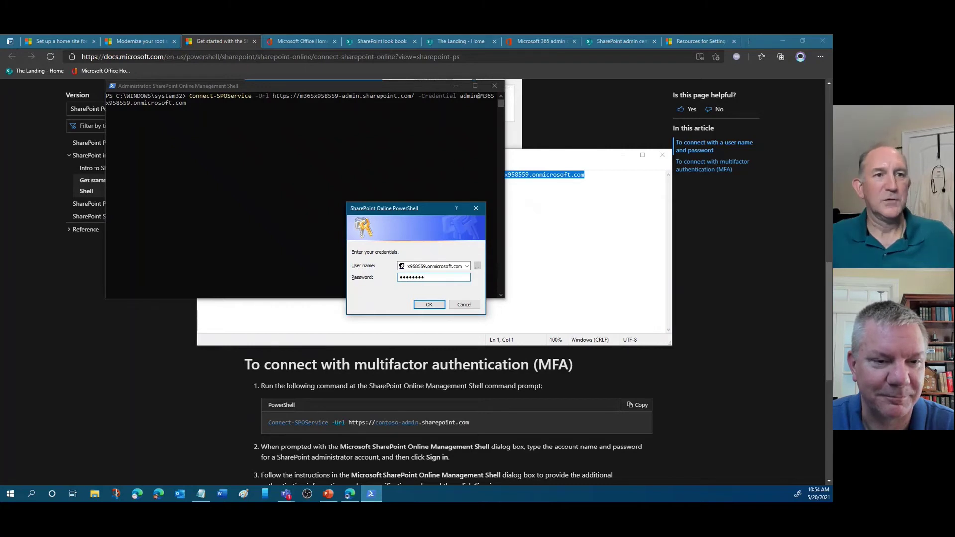
click(429, 305)
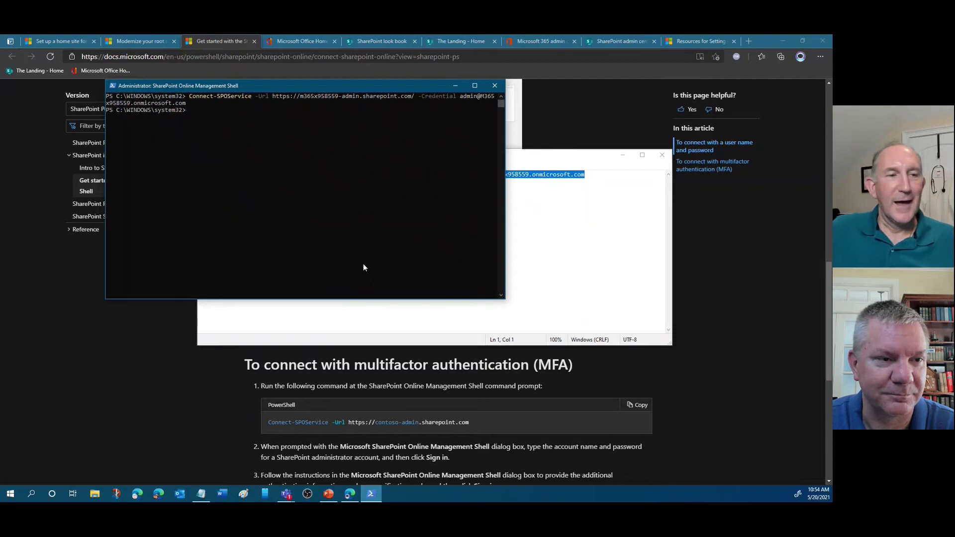
Step: Go back to the 'Set up a home site' article's Set-SPOHomeSite step, then bring up the Notepad commands
click(177, 409)
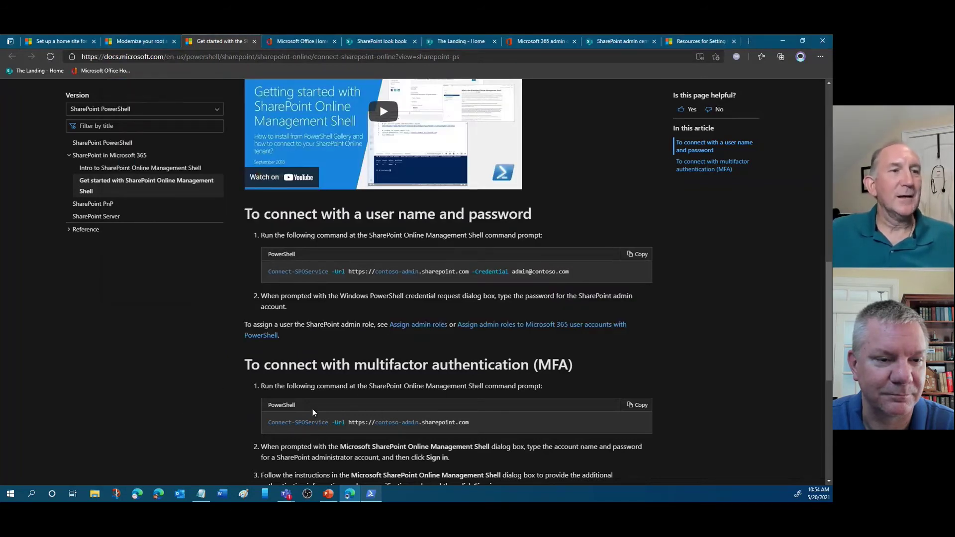
scroll(587, 262, up, 3)
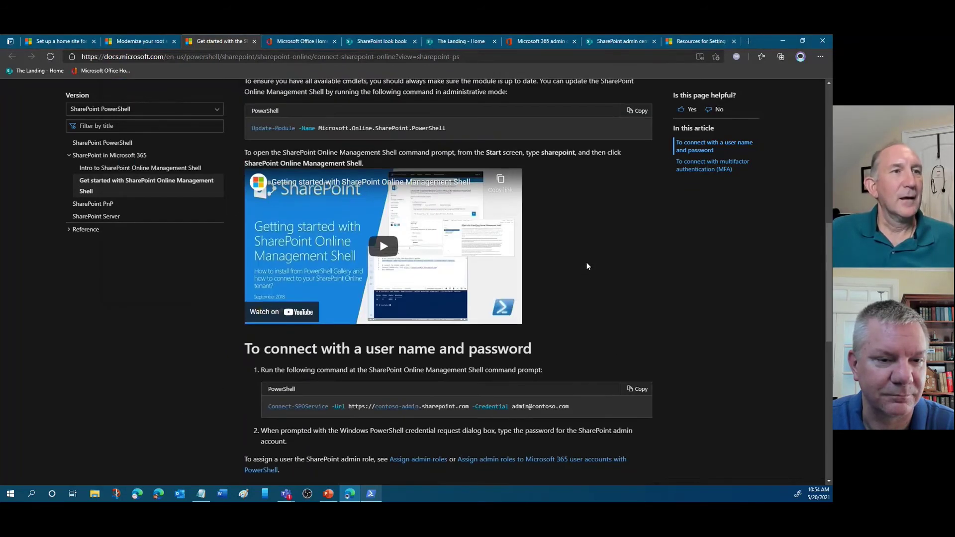
click(137, 40)
click(56, 41)
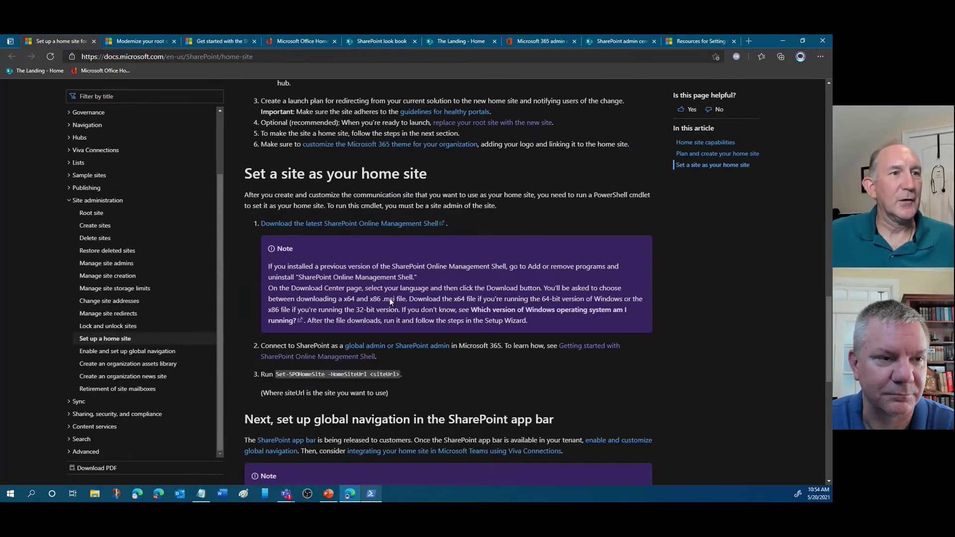
scroll(466, 393, down, 3)
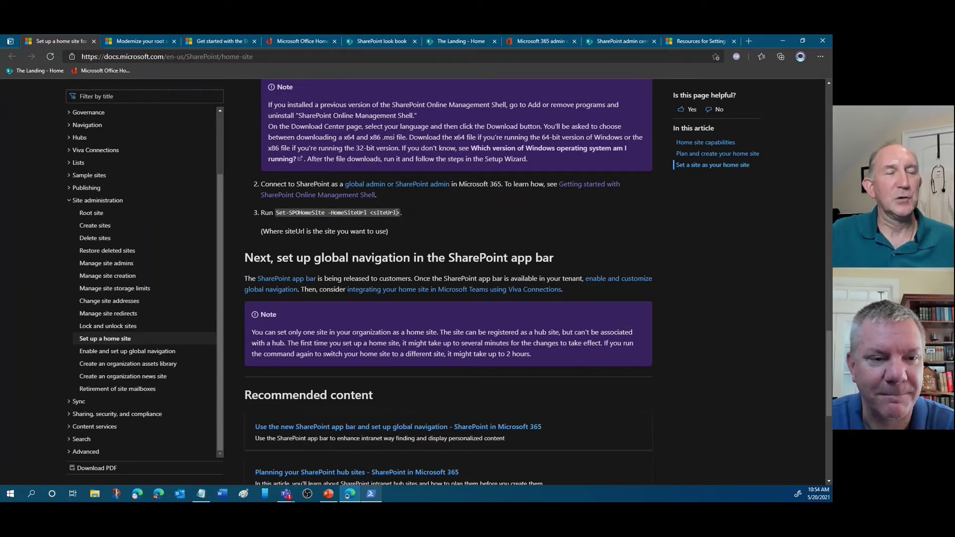
click(201, 494)
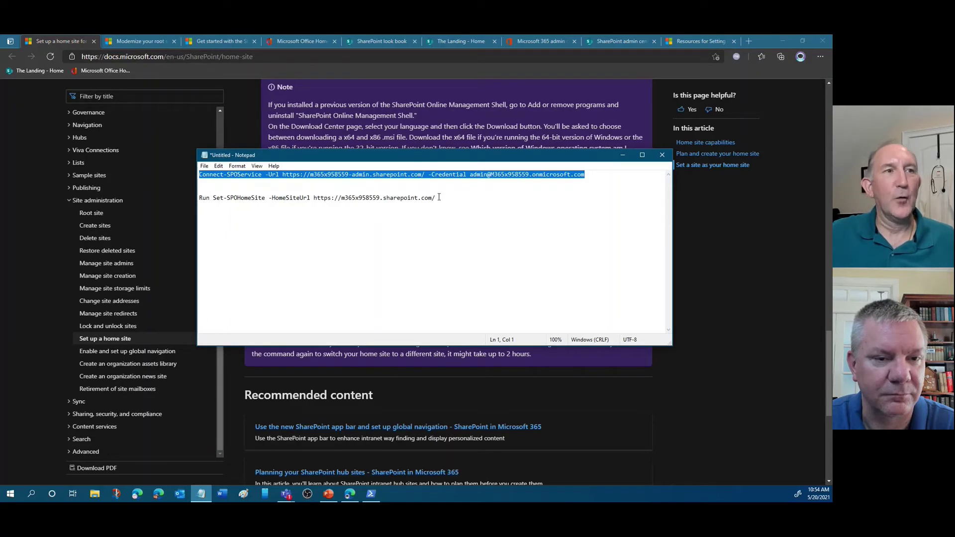
Step: Copy the Set-SPOHomeSite -HomeSiteUrl command after 'Run' on Notepad line 4
drag(433, 199, 410, 199)
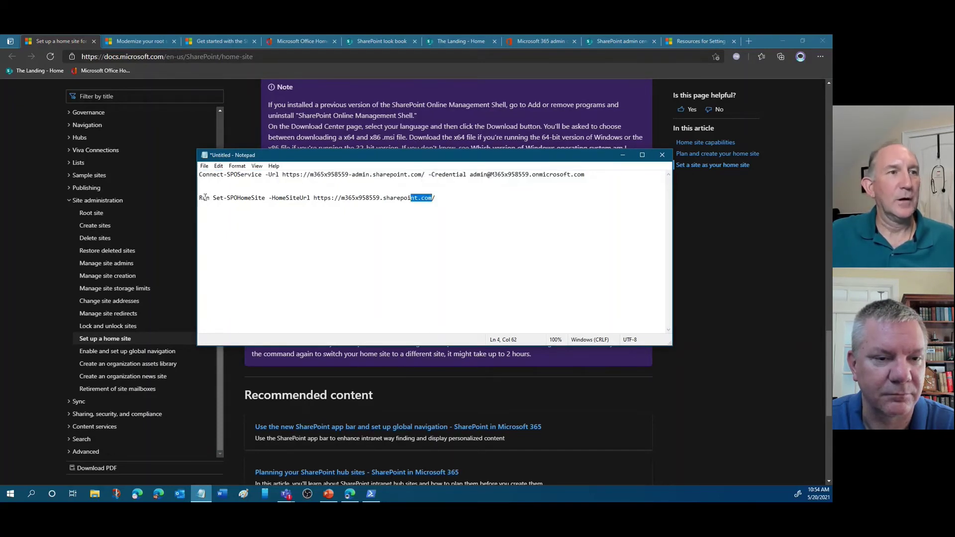
drag(201, 198, 460, 199)
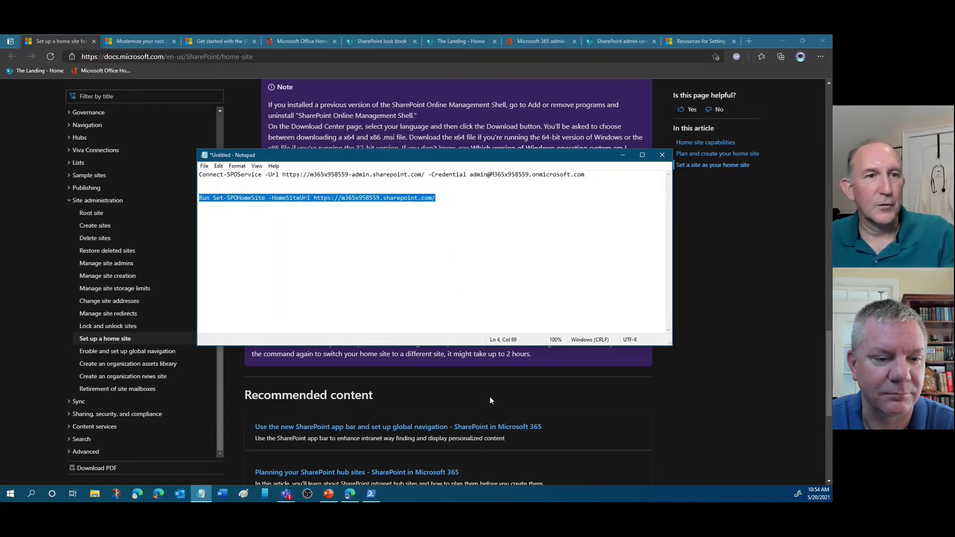
click(556, 402)
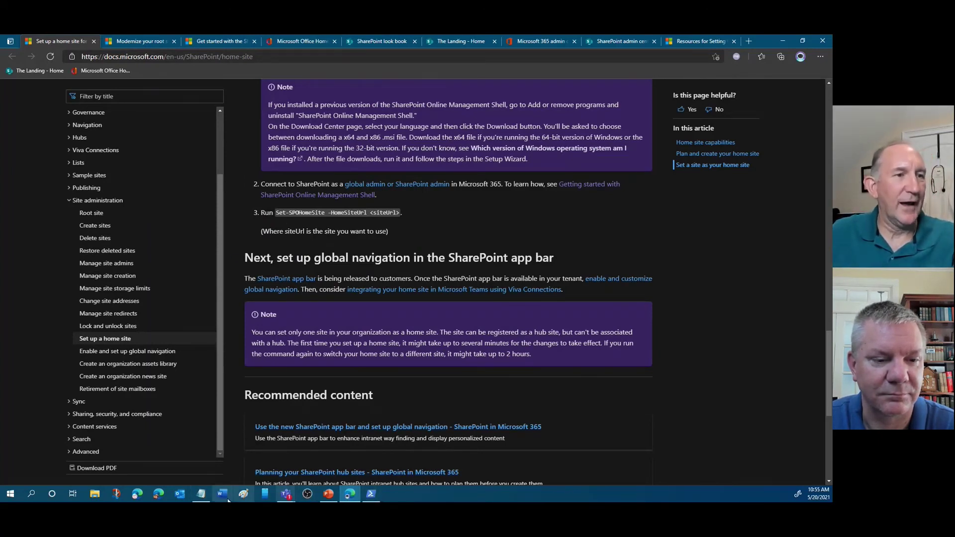
click(200, 494)
click(272, 249)
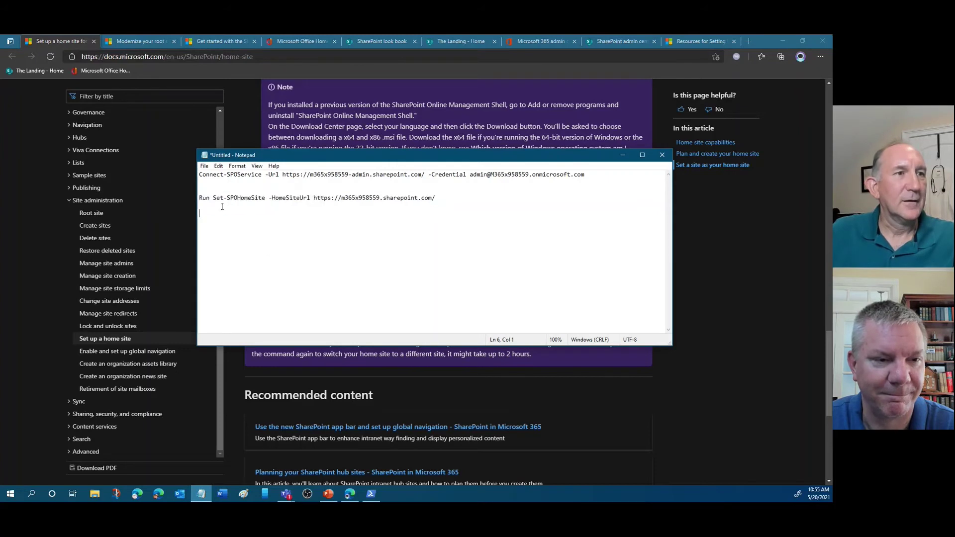
drag(212, 198, 441, 199)
key(ctrl+c)
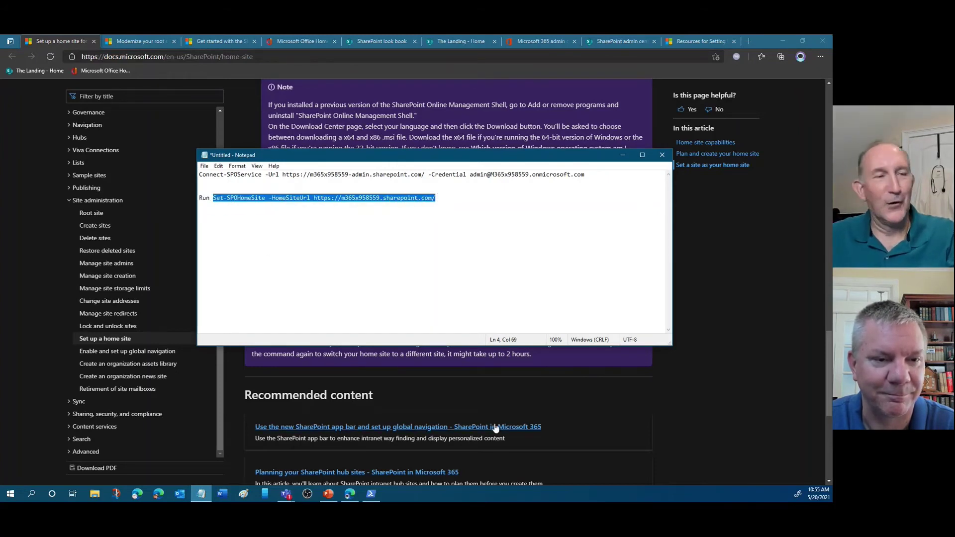
click(372, 493)
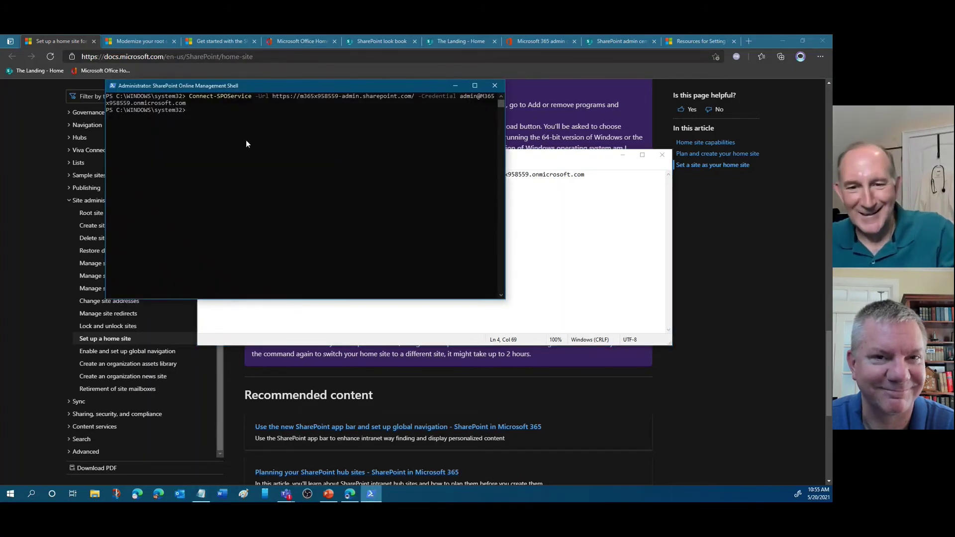
Step: Paste and run Set-SPOHomeSite, answering Y to make the root site the home site
key(ctrl+v)
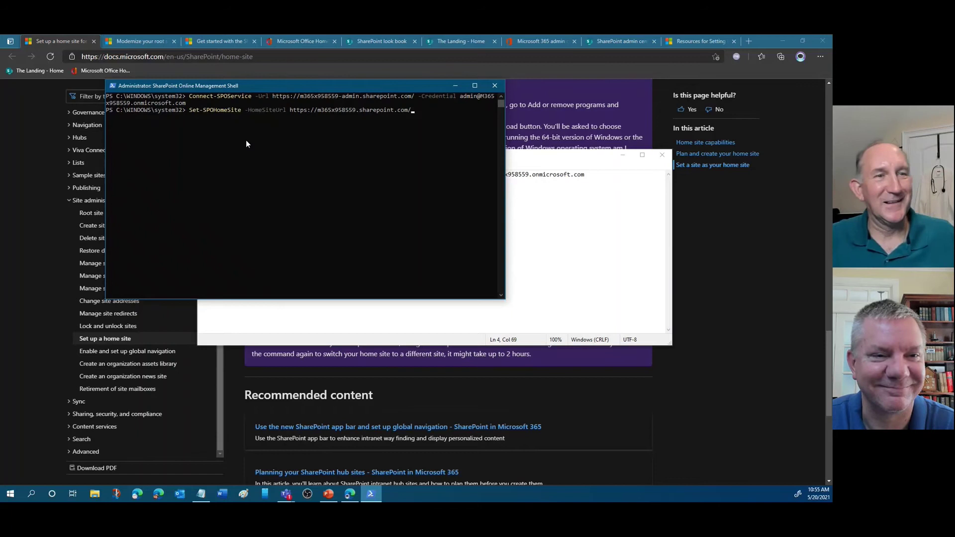
key(Return)
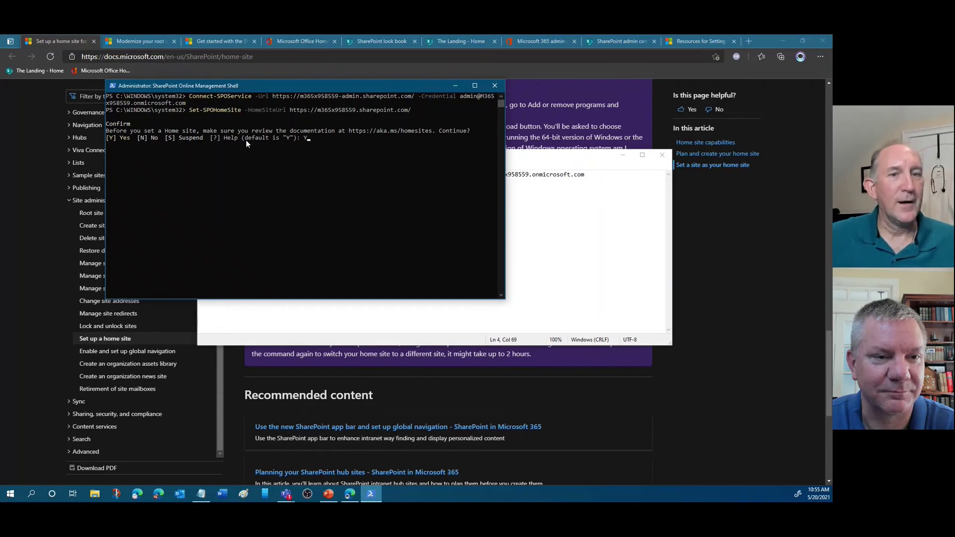
text(Y)
key(Return)
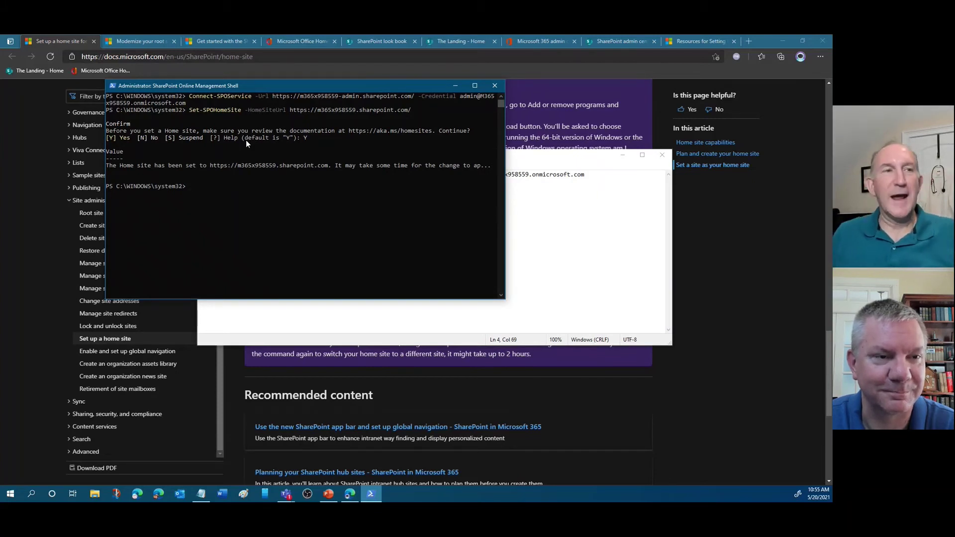
click(742, 275)
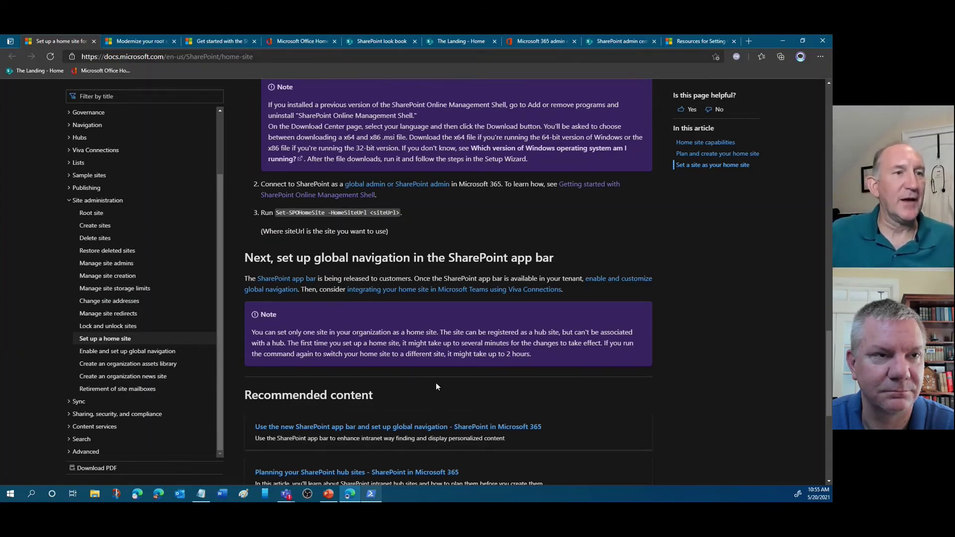
Step: Scroll through the 'Set up a home site' article to review the home site steps
scroll(593, 358, down, 3)
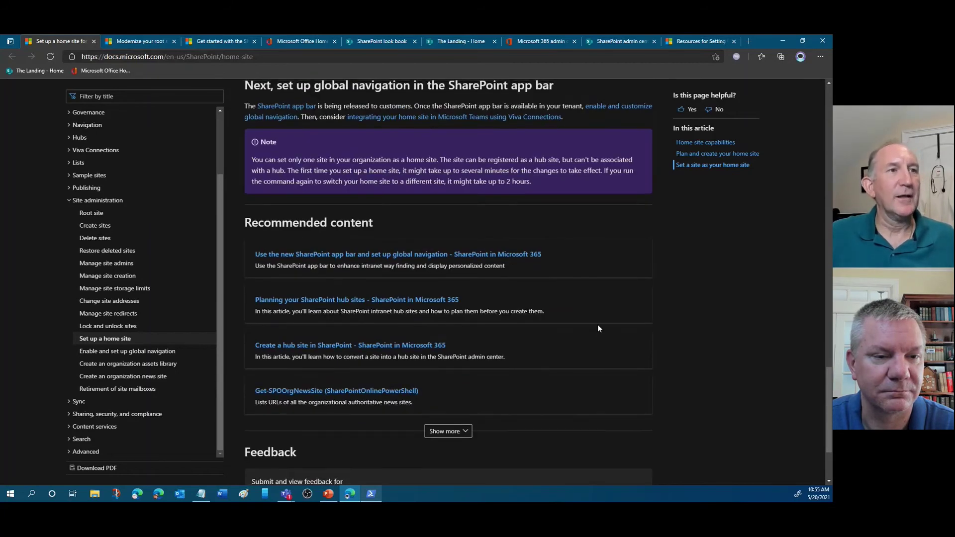
scroll(599, 328, up, 5)
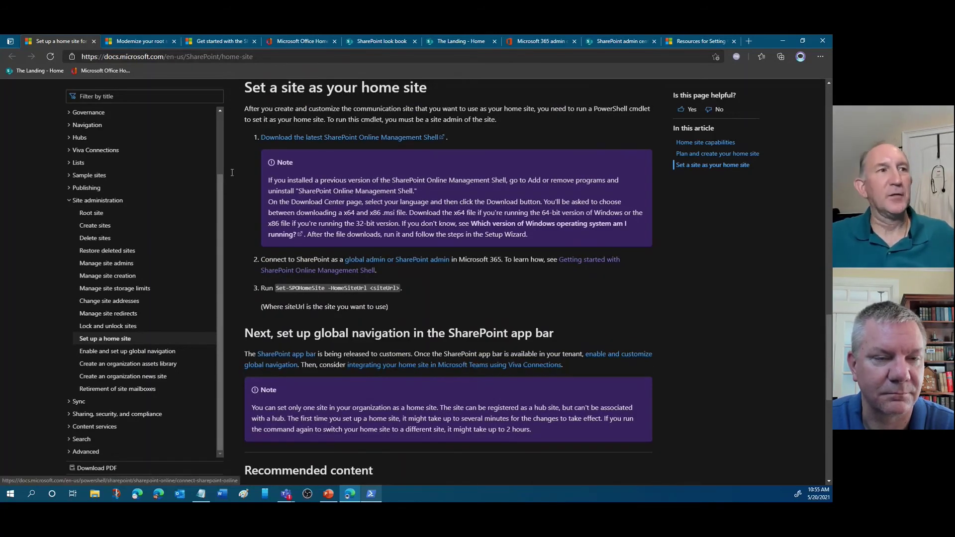
scroll(562, 327, up, 3)
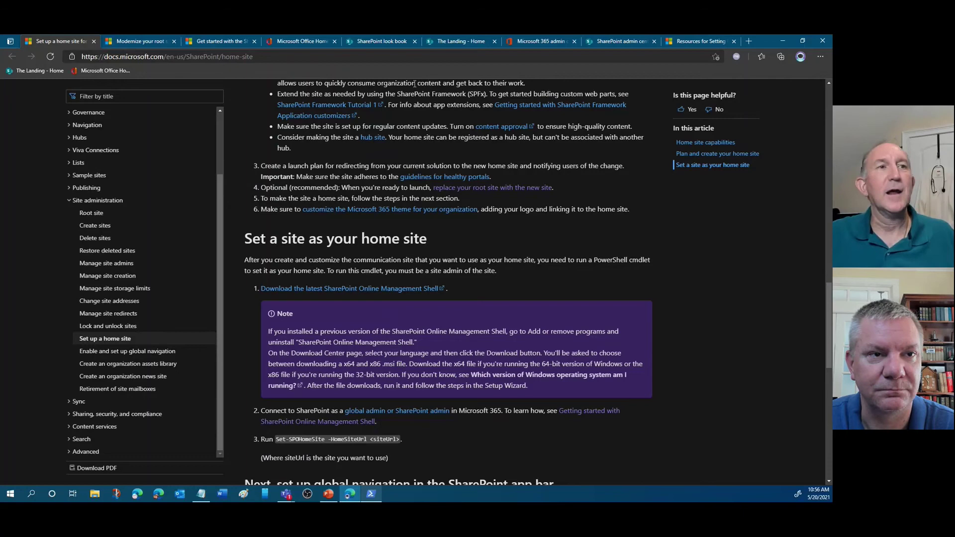
Step: Glance at the SharePoint look book and The Landing, then return to the Active sites list
click(387, 43)
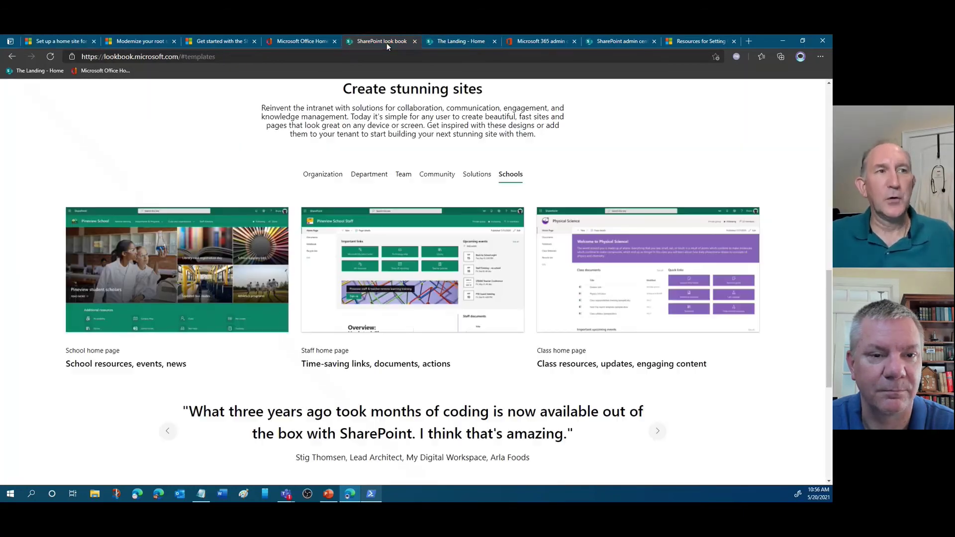
scroll(256, 145, up, 10)
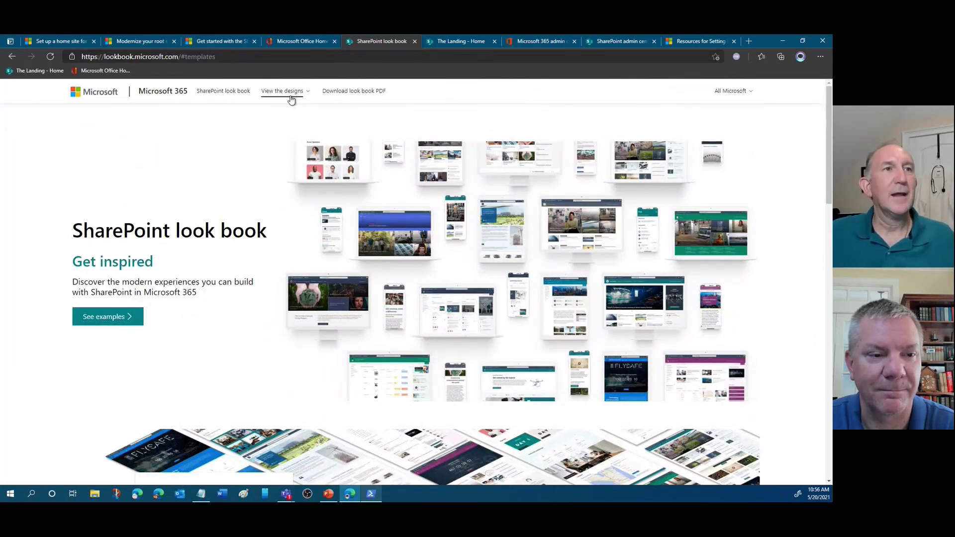
click(452, 41)
click(589, 43)
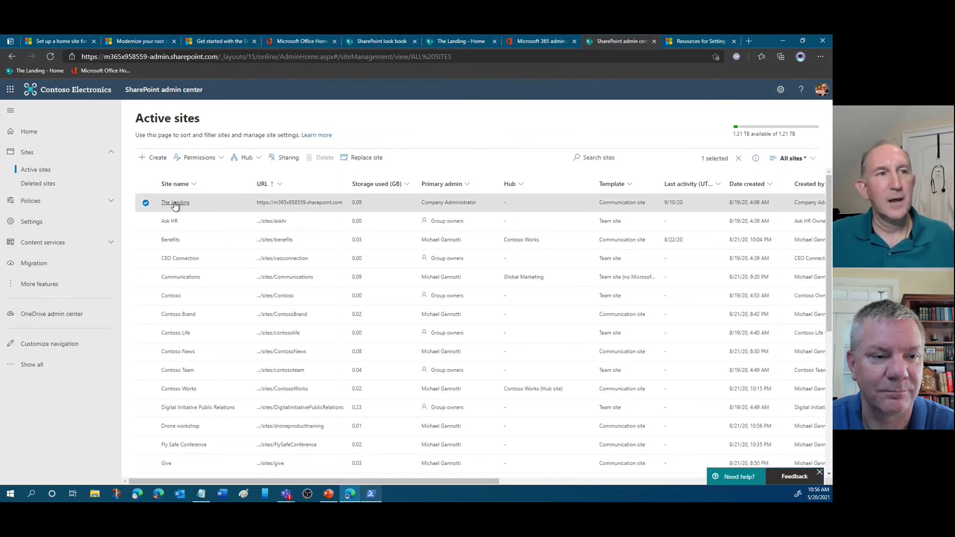
Step: Preview the URL sort options and the Replace site panel, closing both without changes
click(282, 186)
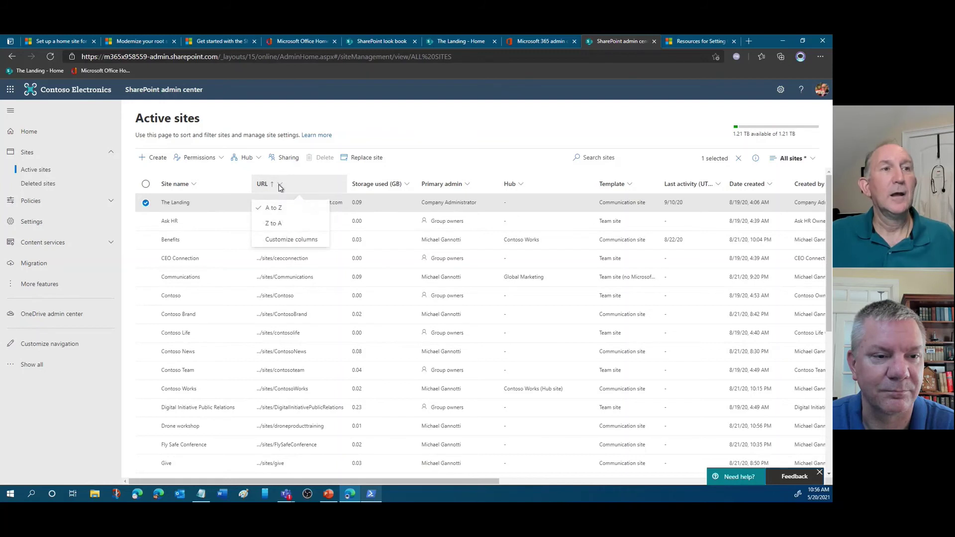
click(282, 209)
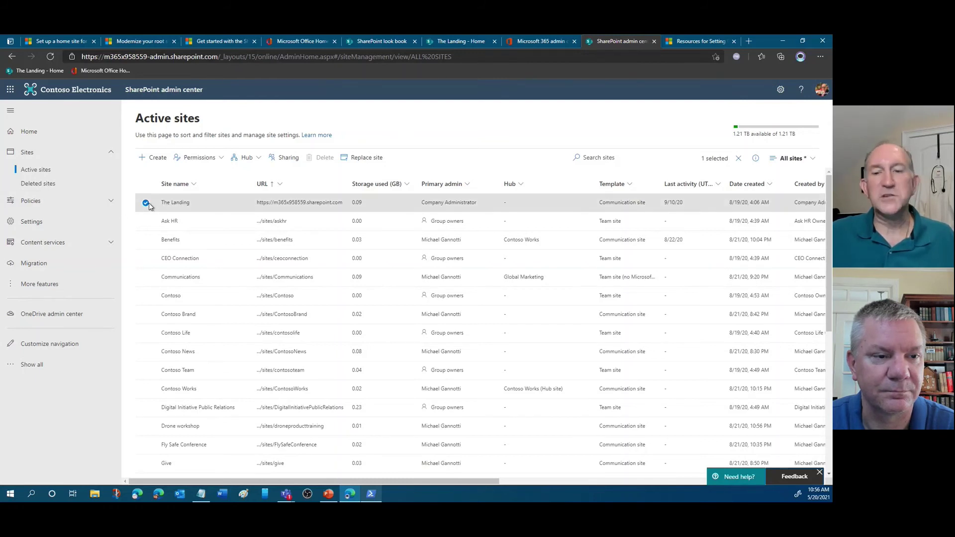
click(367, 158)
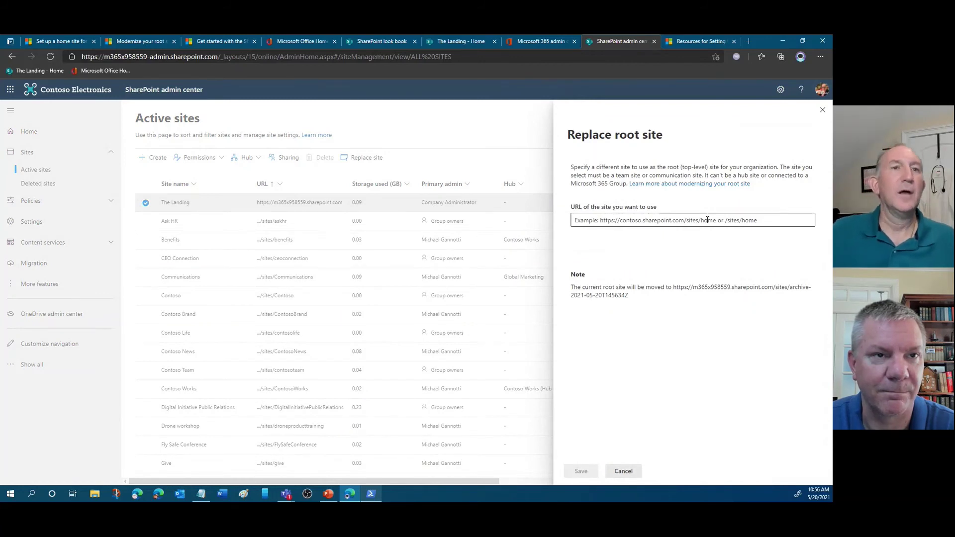
click(822, 111)
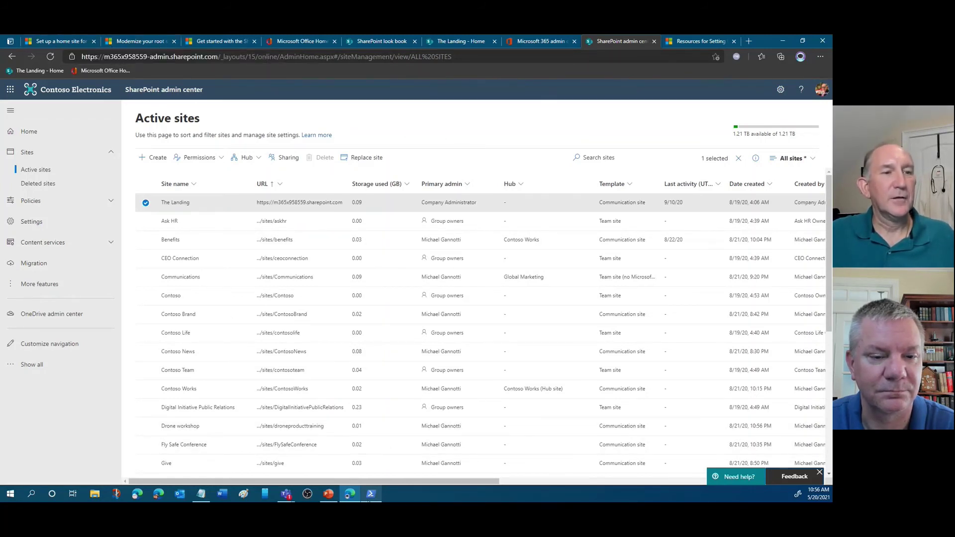
click(369, 497)
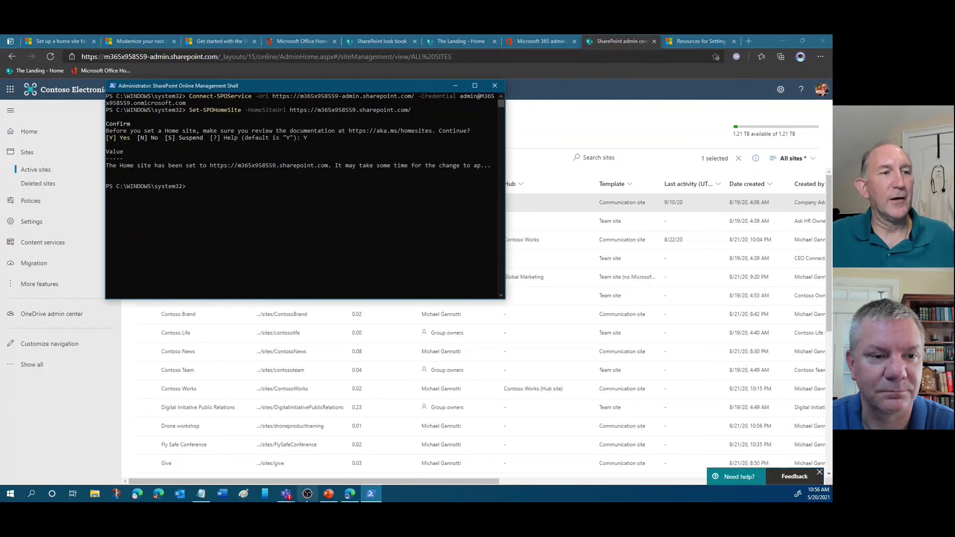
Step: Highlight the home site URL on Notepad line 4, then return to Active sites and the presentation
click(201, 496)
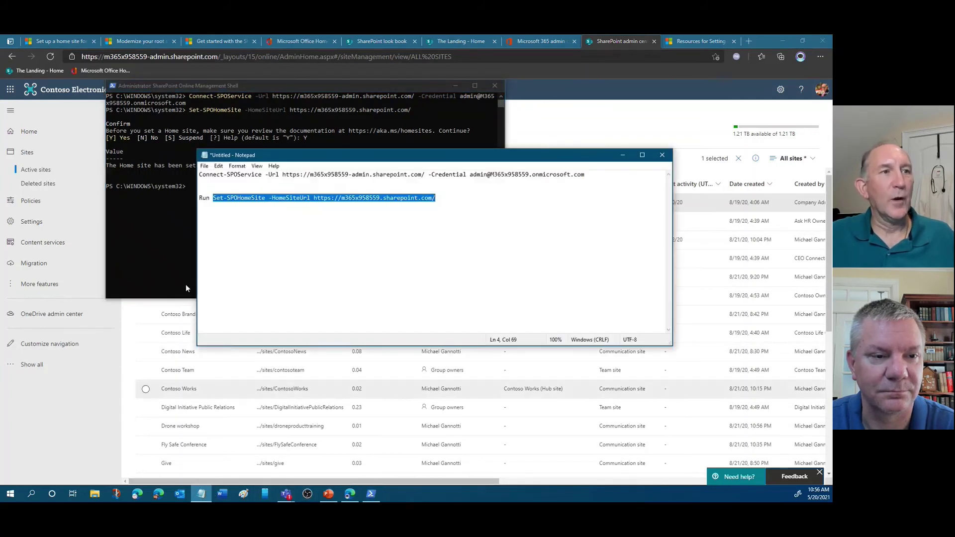
click(477, 198)
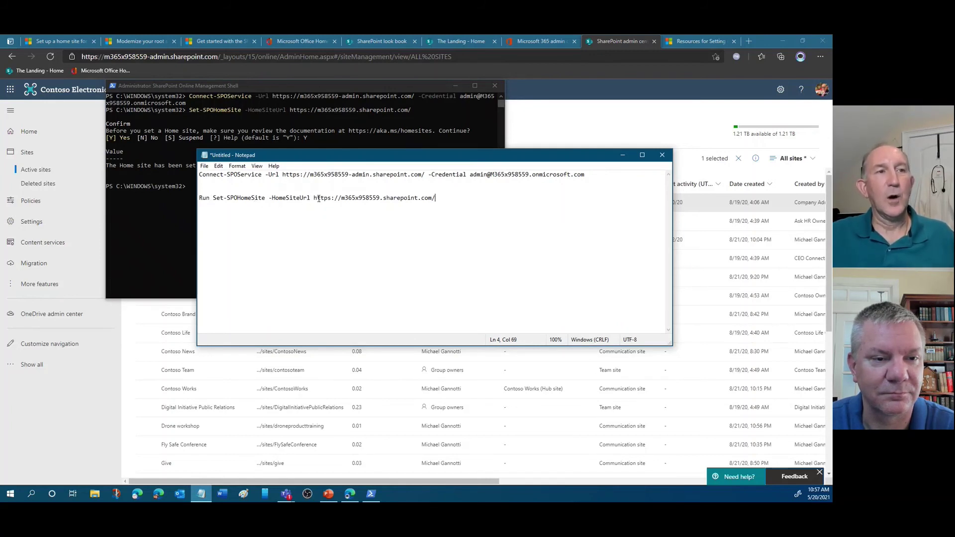
drag(317, 198, 436, 200)
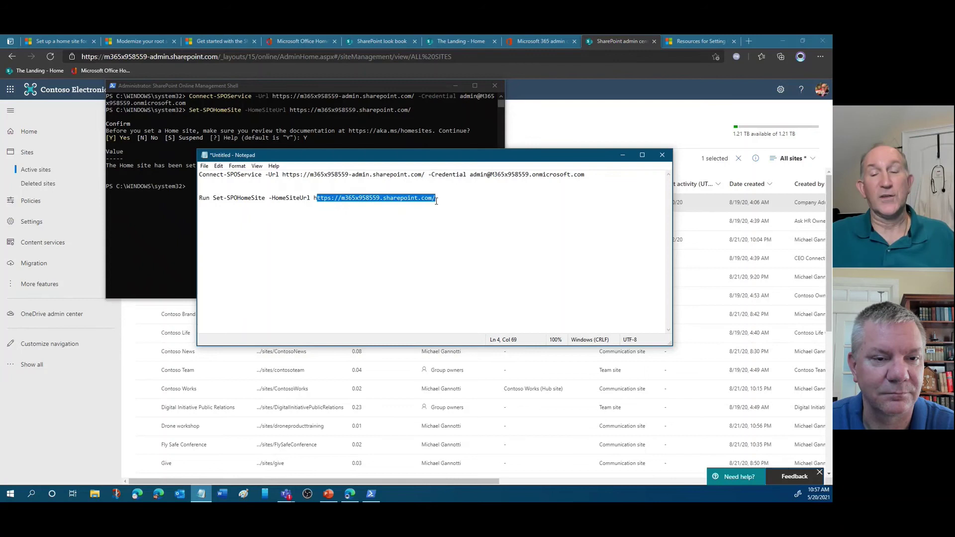
click(491, 214)
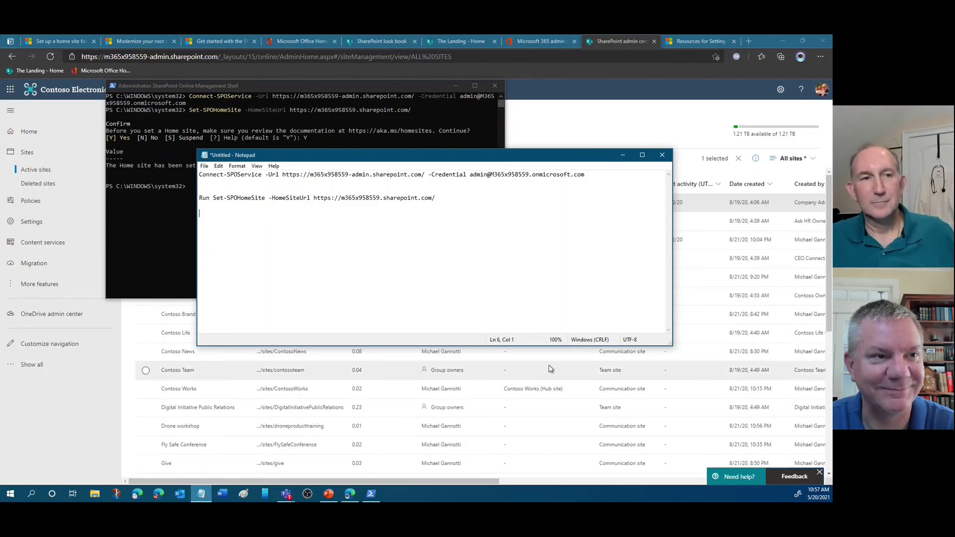
click(103, 430)
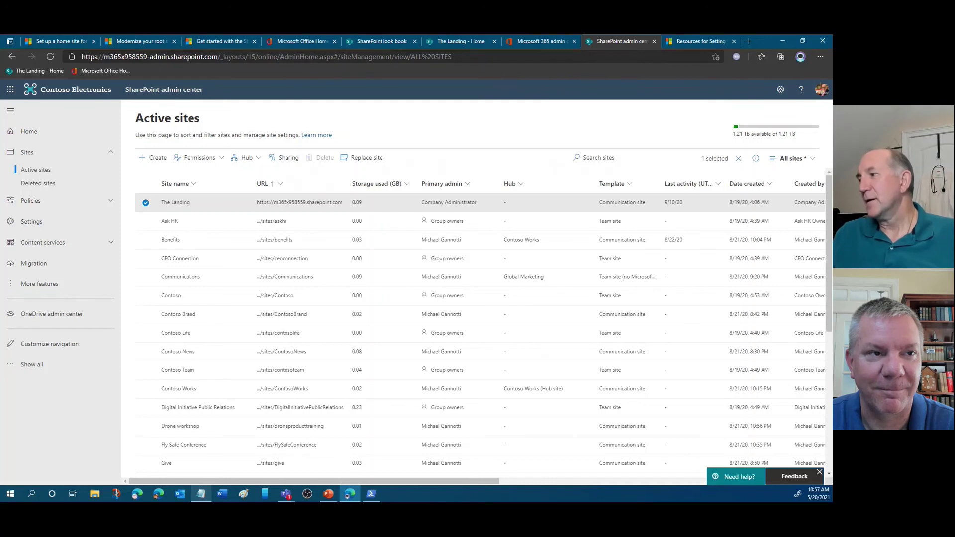
key(alt+Tab)
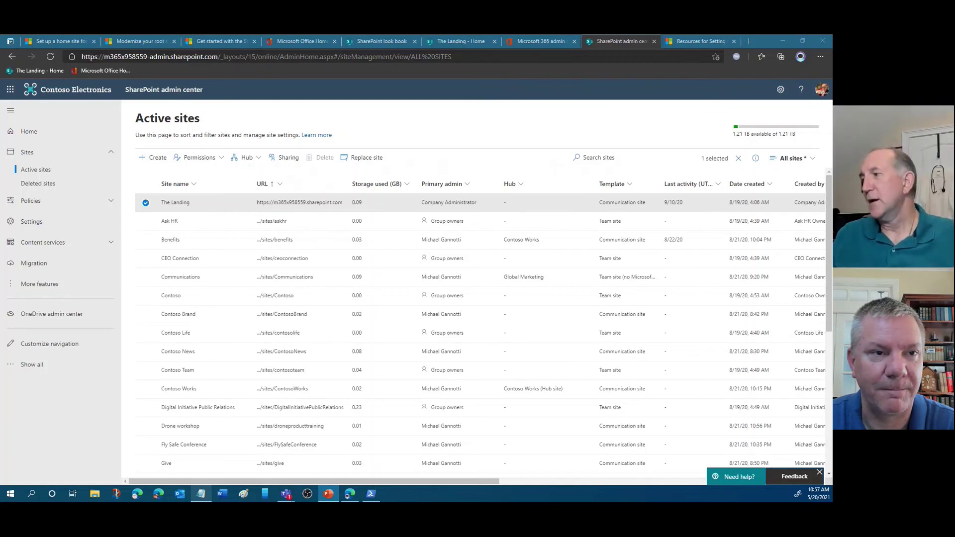
key(shift+F5)
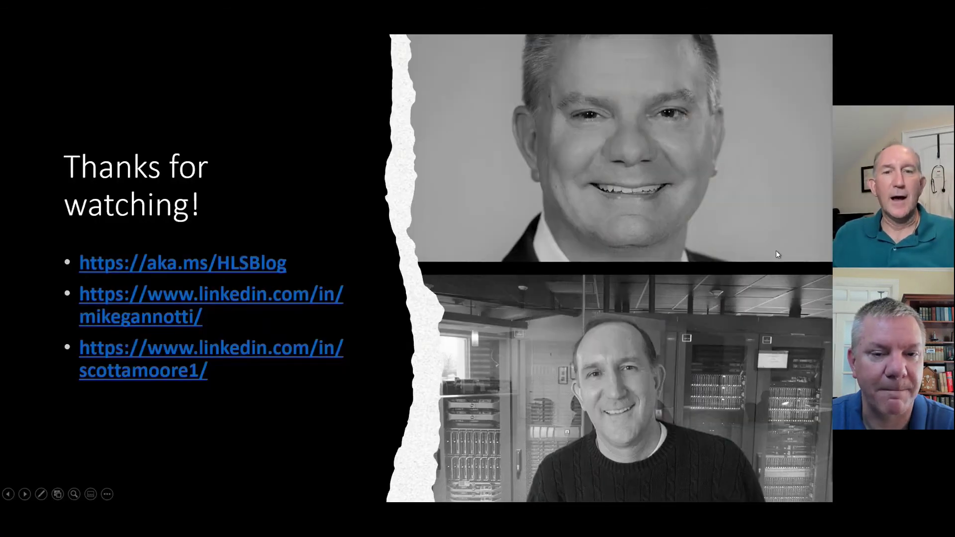